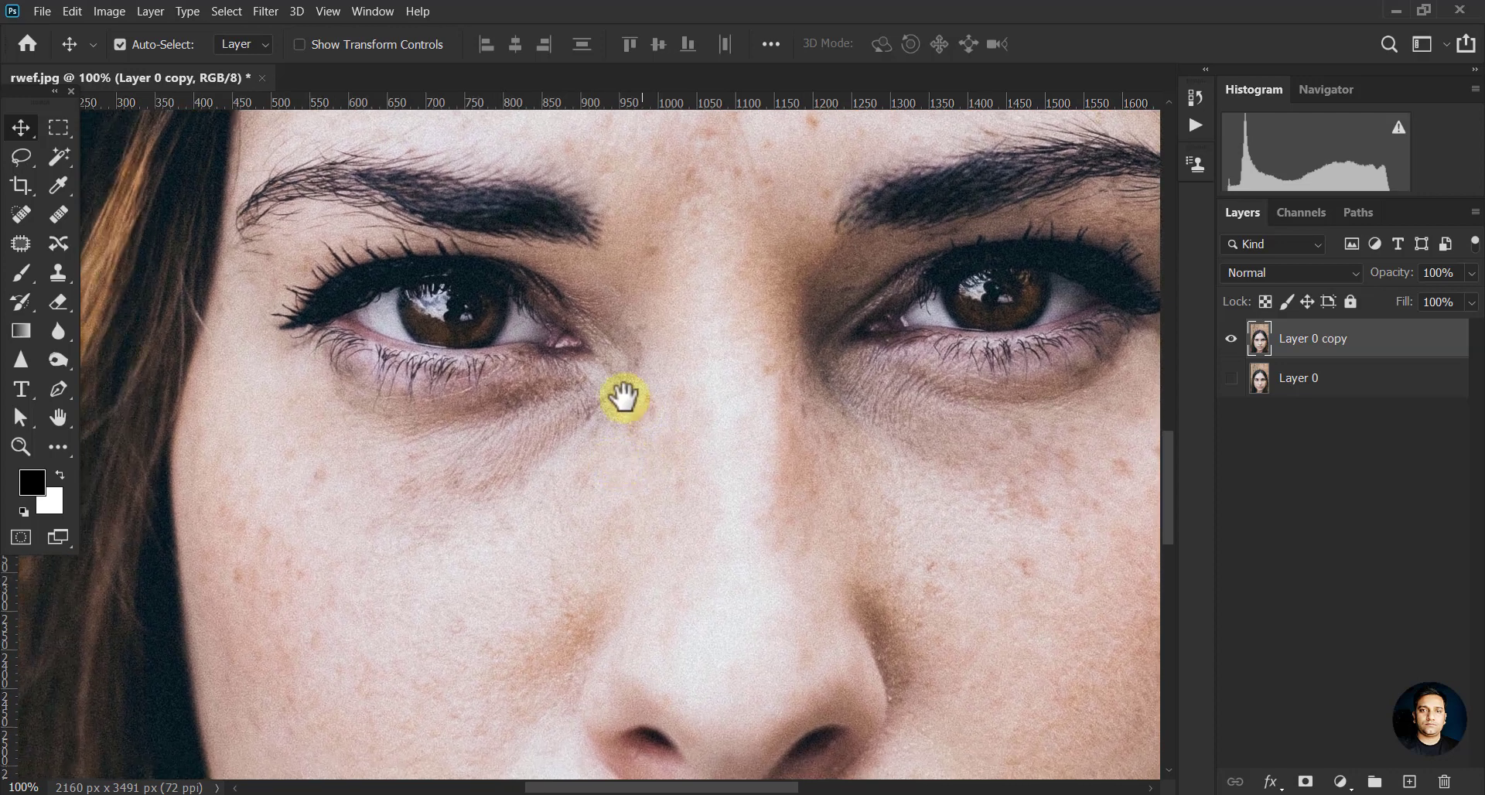
Set the Patch tool to Normal mode and patch the creases under the left eye's inner half with clean cheek skin.
{"action": "left_click_drag", "start_coordinate": [498, 435], "coordinate": [484, 421]}
{"action": "left_click", "coordinate": [21, 242]}
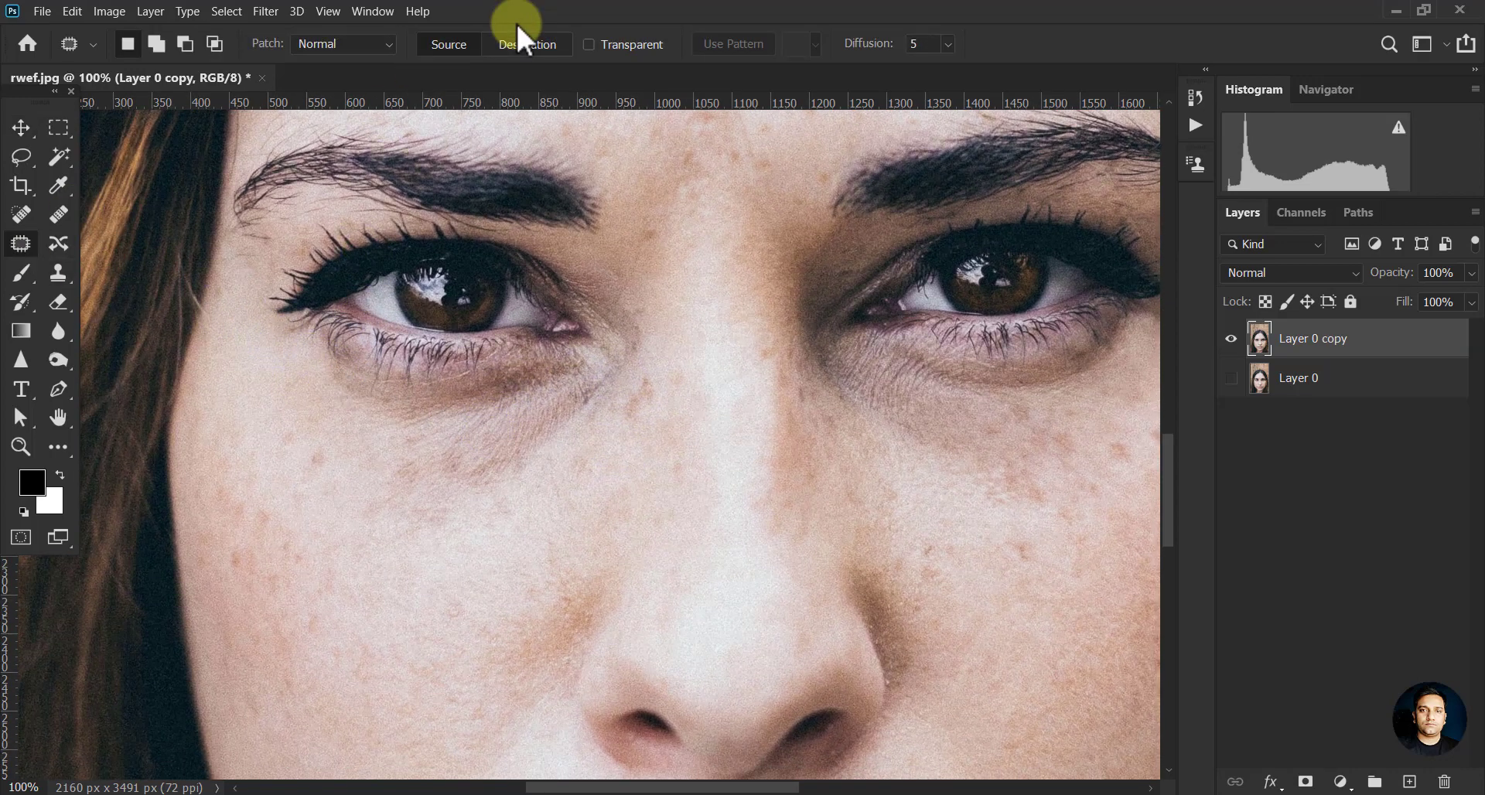
{"action": "left_click", "coordinate": [388, 45]}
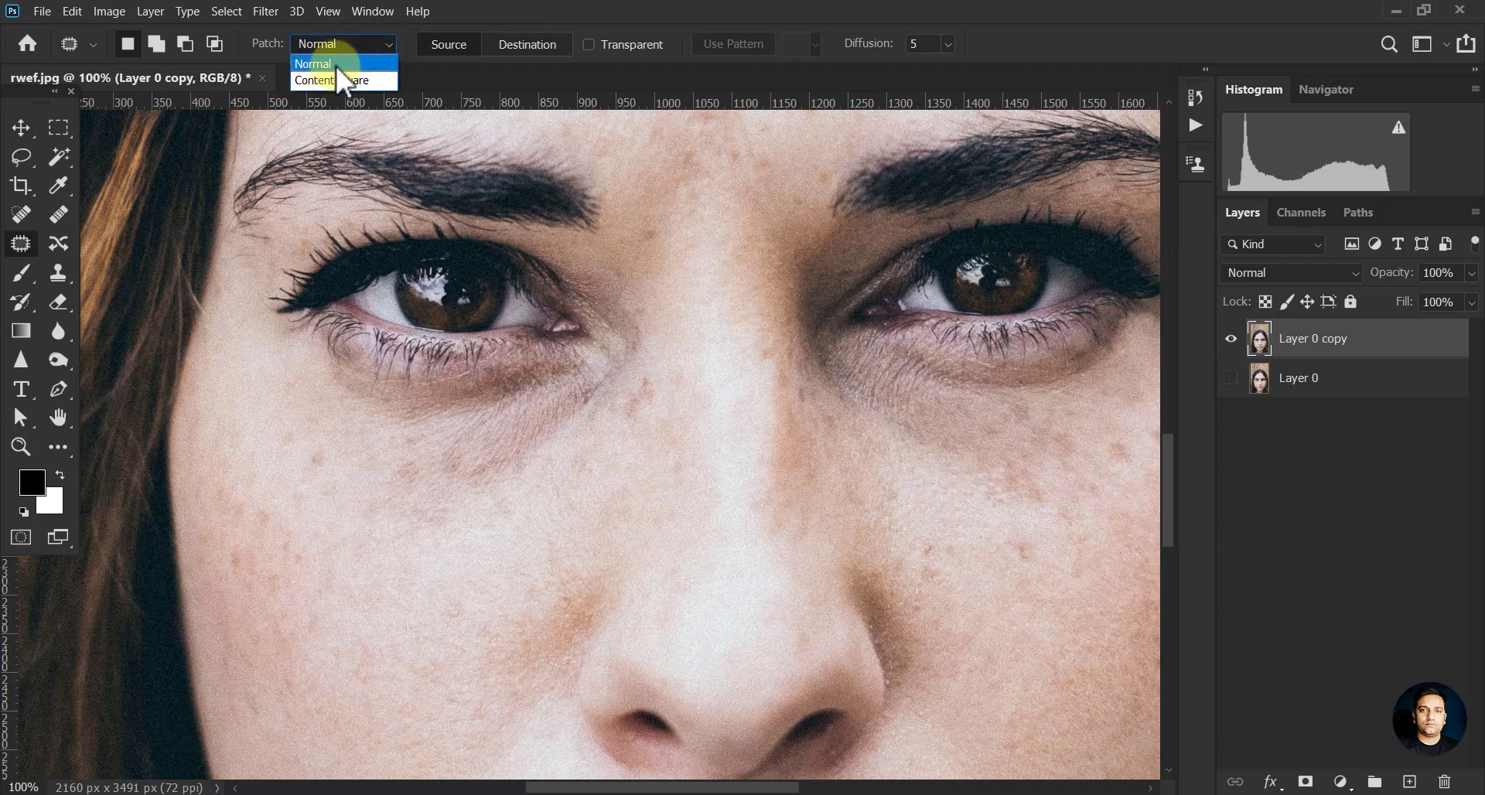
{"action": "left_click", "coordinate": [336, 63]}
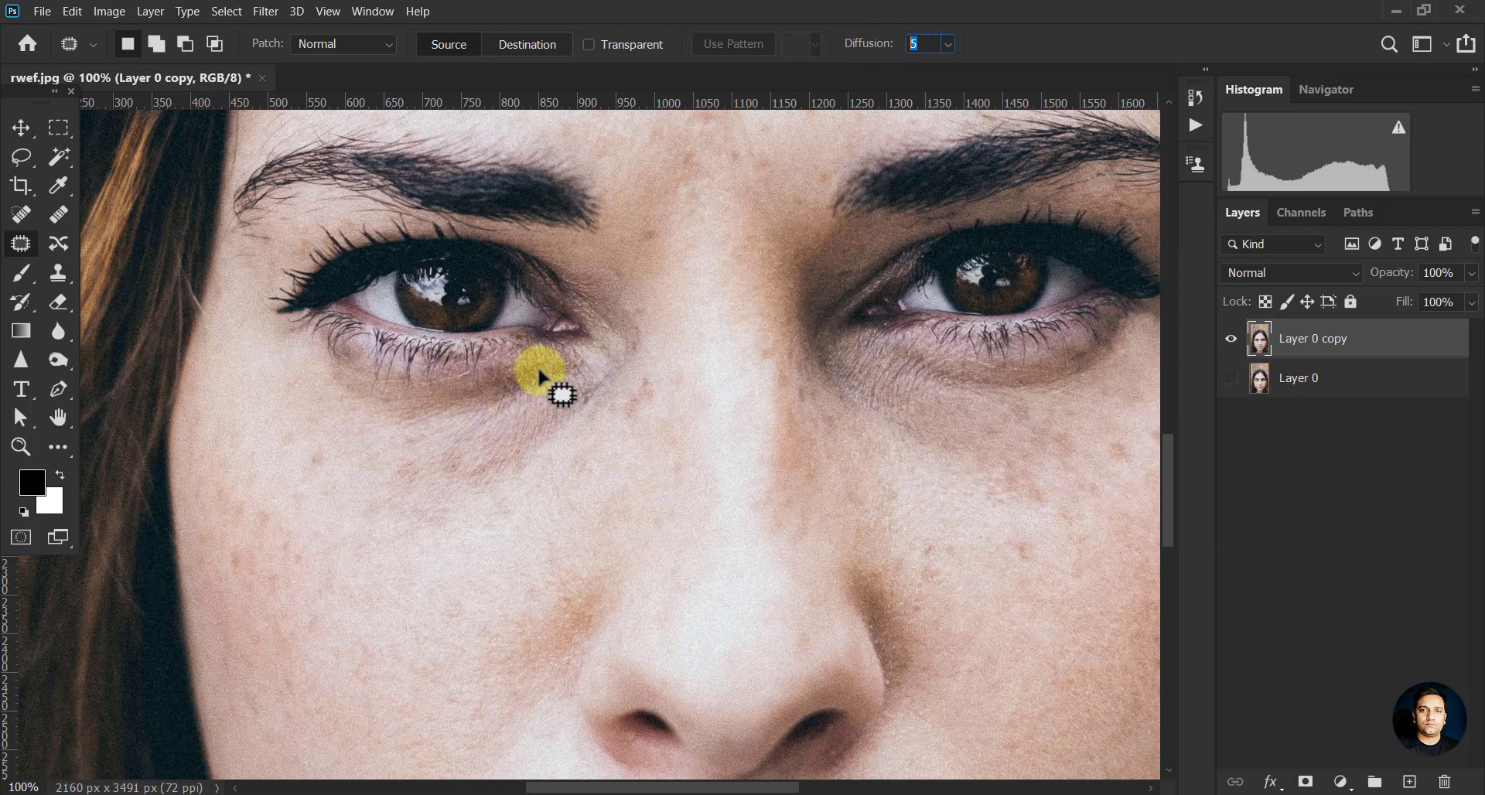
{"action": "left_click_drag", "start_coordinate": [540, 372], "coordinate": [481, 395]}
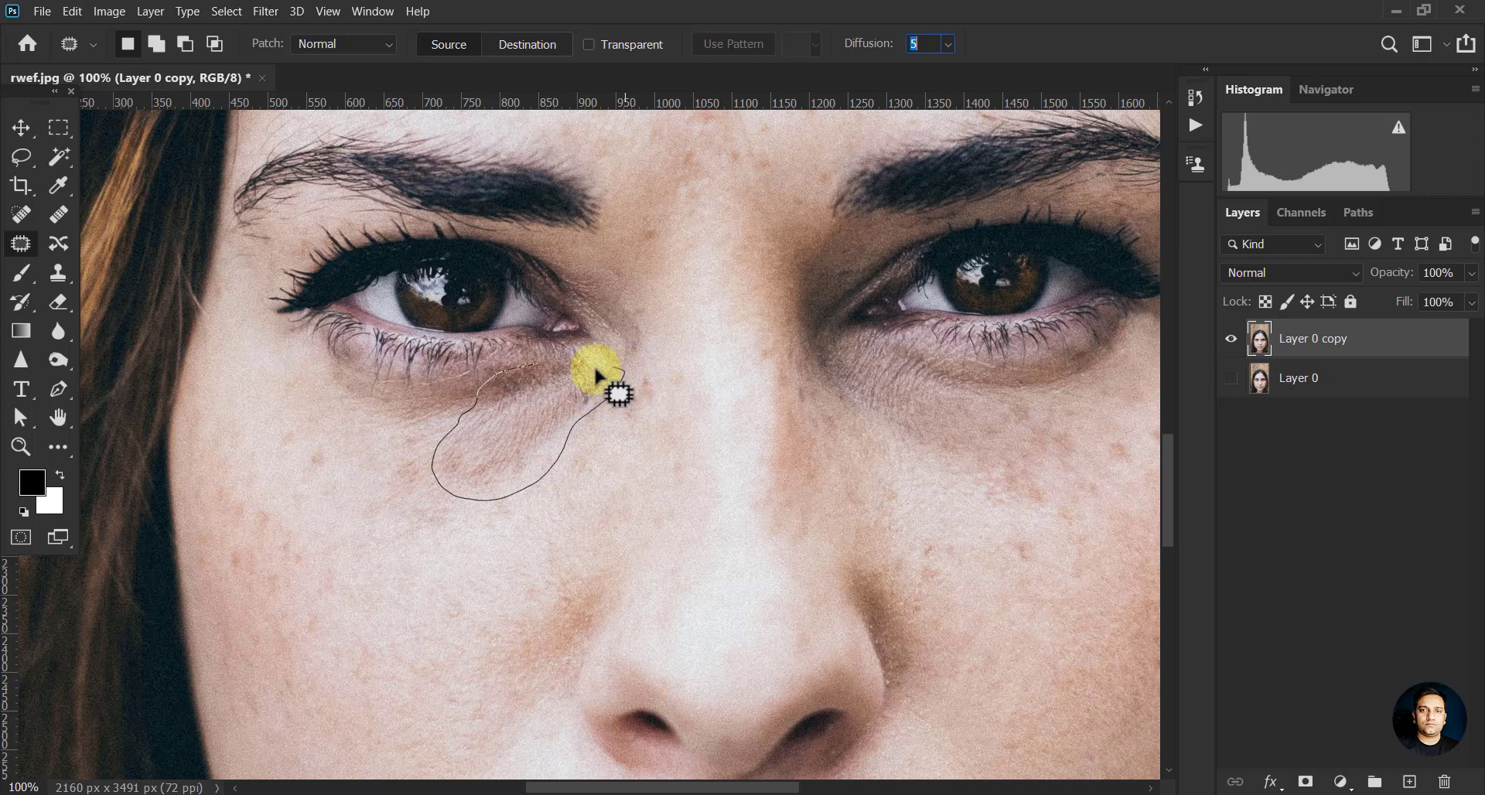
{"action": "mouse_move", "coordinate": [597, 377]}
{"action": "left_mouse_down"}
{"action": "mouse_move", "coordinate": [540, 371]}
{"action": "mouse_move", "coordinate": [534, 396]}
{"action": "mouse_move", "coordinate": [423, 486]}
{"action": "mouse_move", "coordinate": [349, 586]}
{"action": "left_mouse_up"}
{"action": "key", "text": "ctrl+d"}
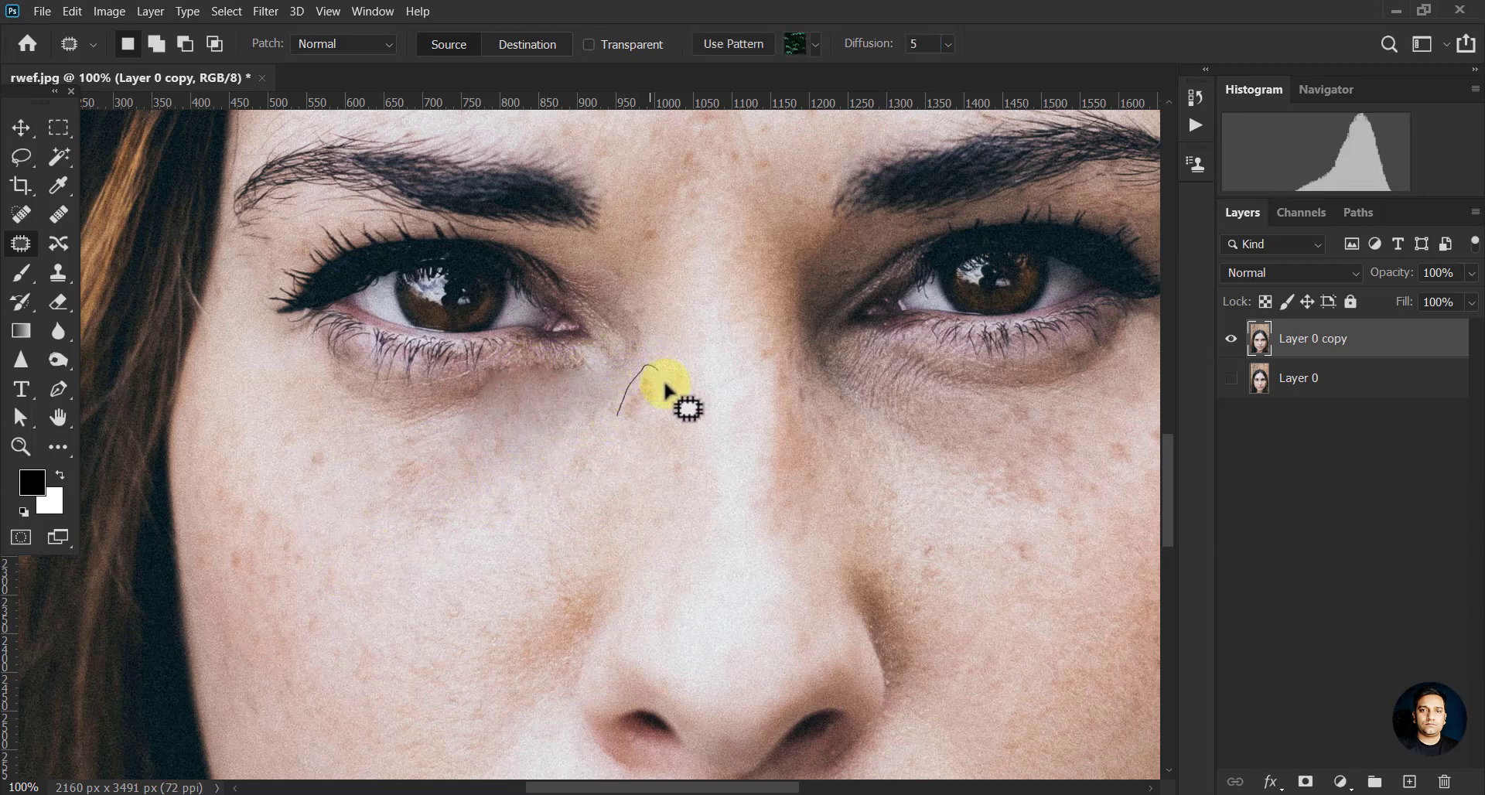
Patch the dark strip beneath the left eye's lashes and the shadow toward its outer corner with lighter cheek skin.
{"action": "left_click_drag", "start_coordinate": [385, 556], "coordinate": [386, 554]}
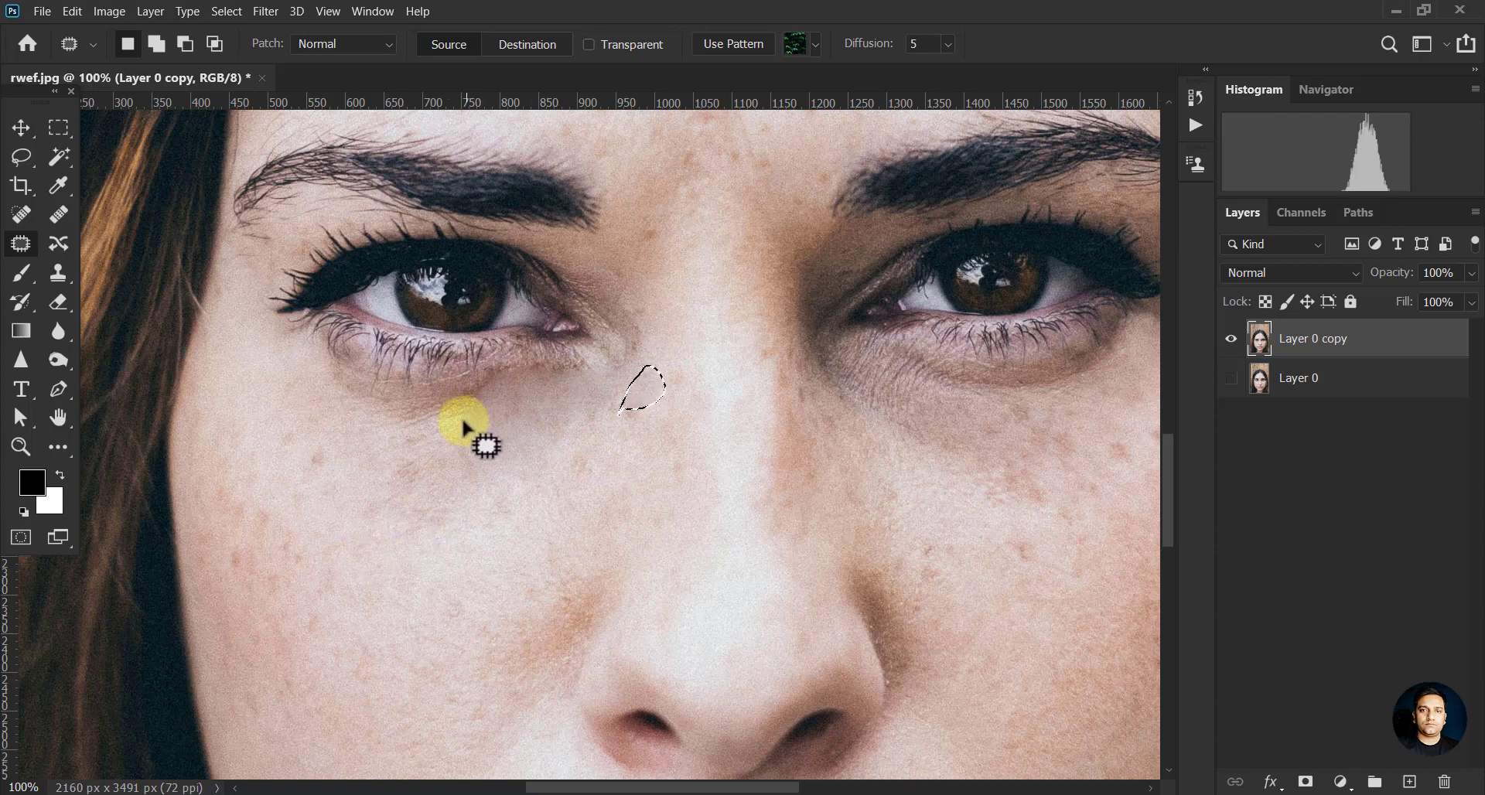
{"action": "left_click_drag", "start_coordinate": [465, 423], "coordinate": [414, 416]}
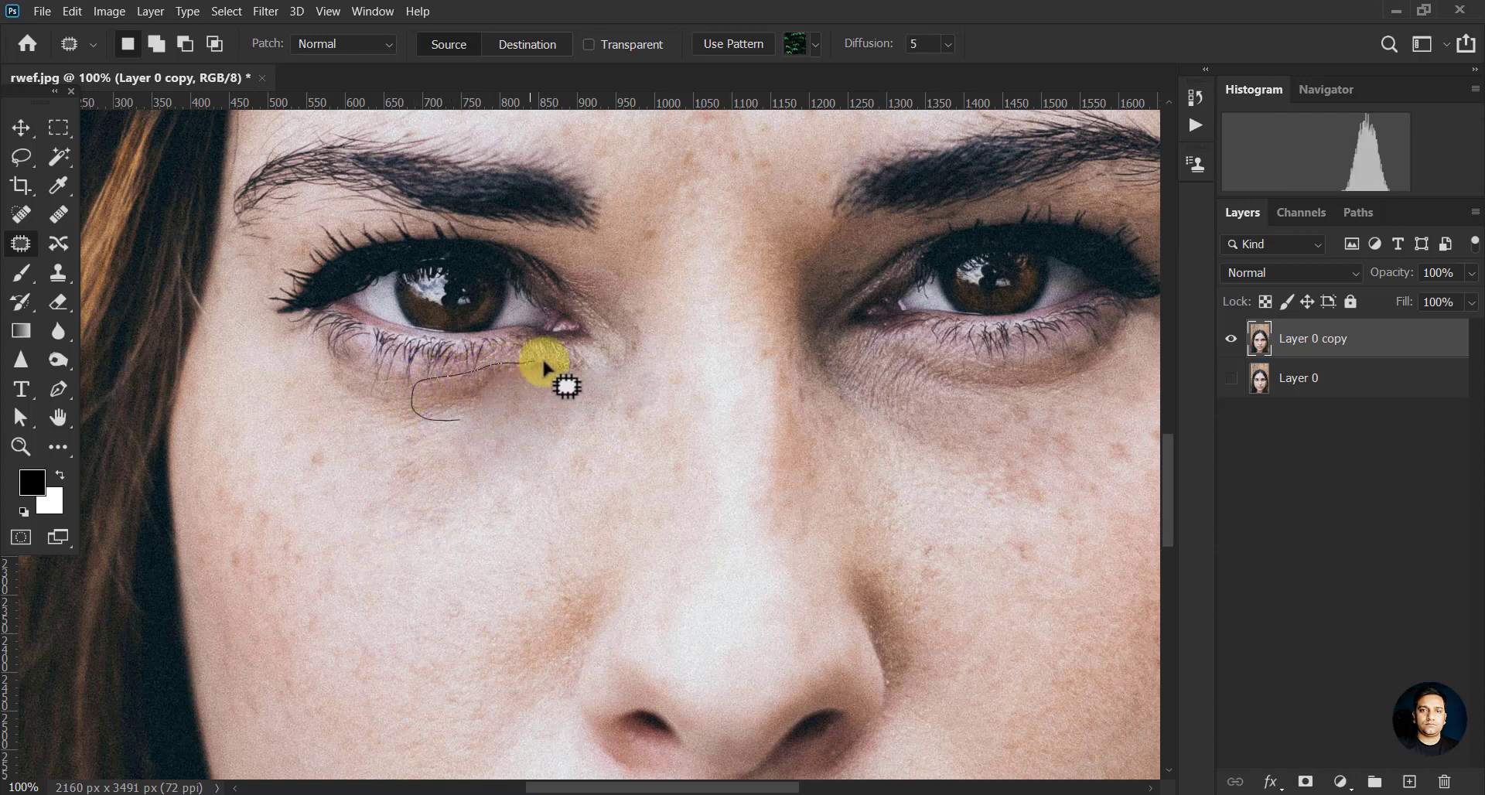
{"action": "mouse_move", "coordinate": [586, 363]}
{"action": "left_mouse_down"}
{"action": "mouse_move", "coordinate": [454, 424]}
{"action": "mouse_move", "coordinate": [348, 553]}
{"action": "left_mouse_up"}
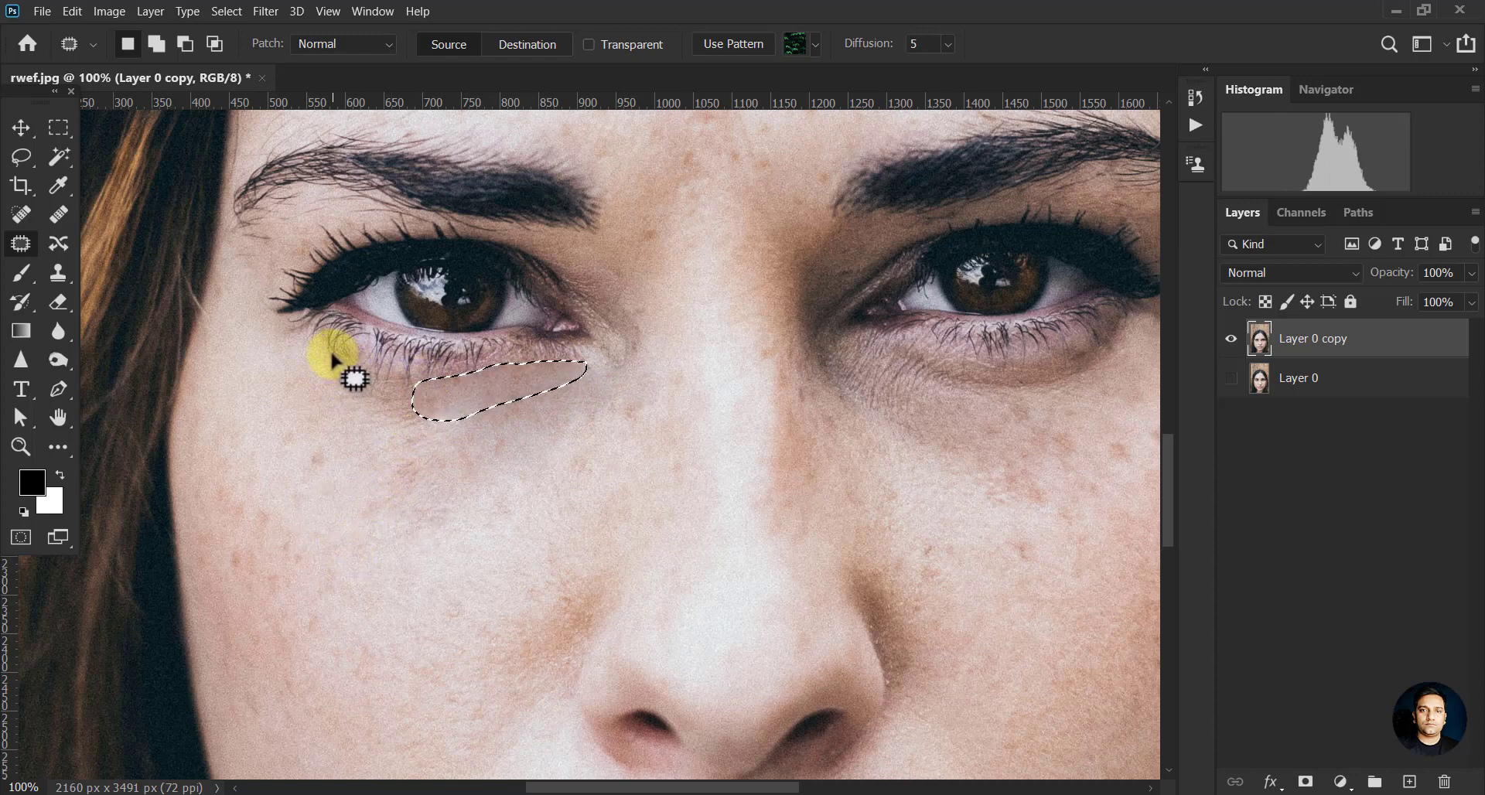
{"action": "mouse_move", "coordinate": [333, 359]}
{"action": "left_mouse_down"}
{"action": "mouse_move", "coordinate": [426, 382]}
{"action": "mouse_move", "coordinate": [358, 413]}
{"action": "left_mouse_up"}
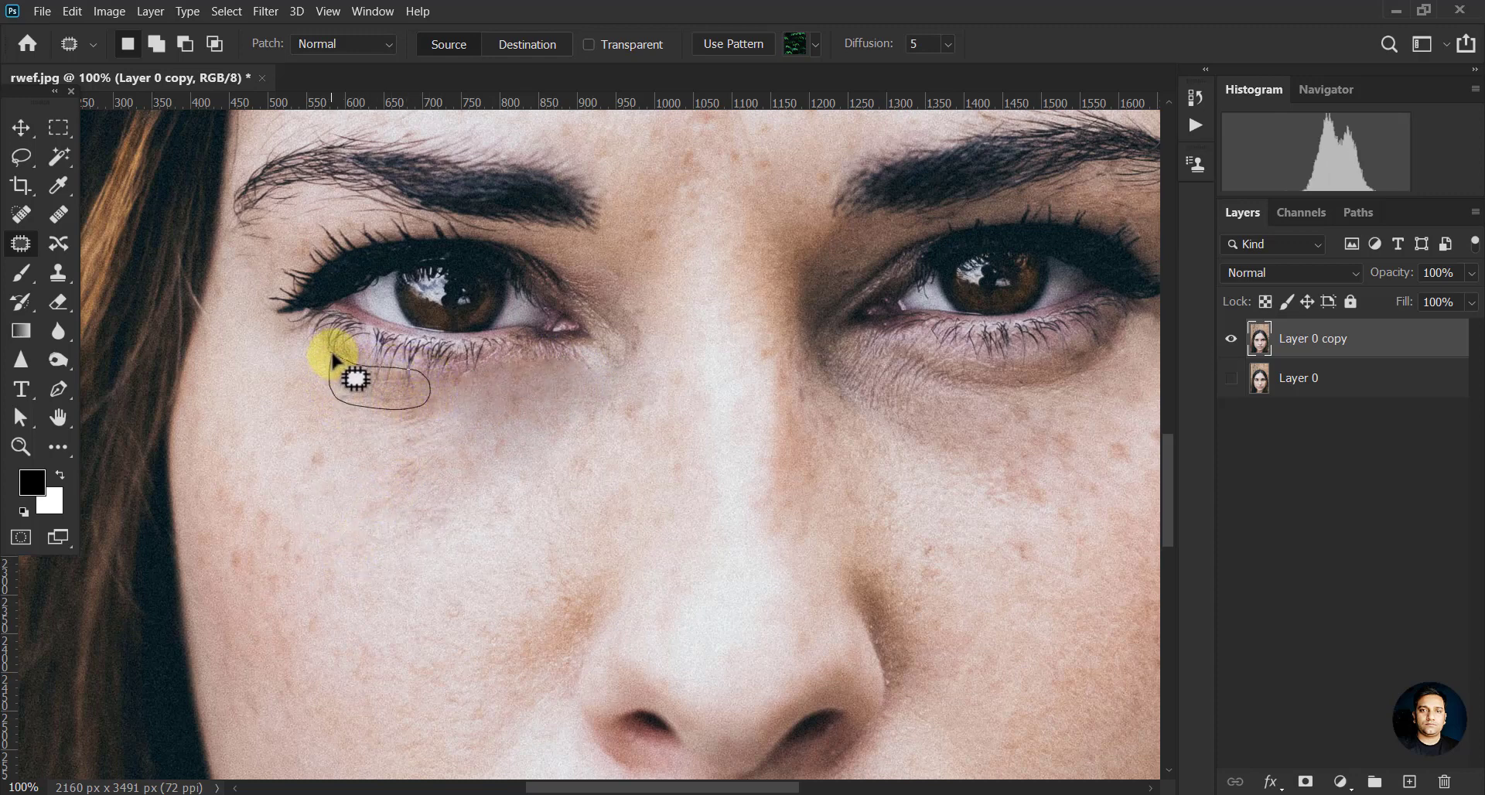
{"action": "left_click_drag", "start_coordinate": [332, 356], "coordinate": [298, 533]}
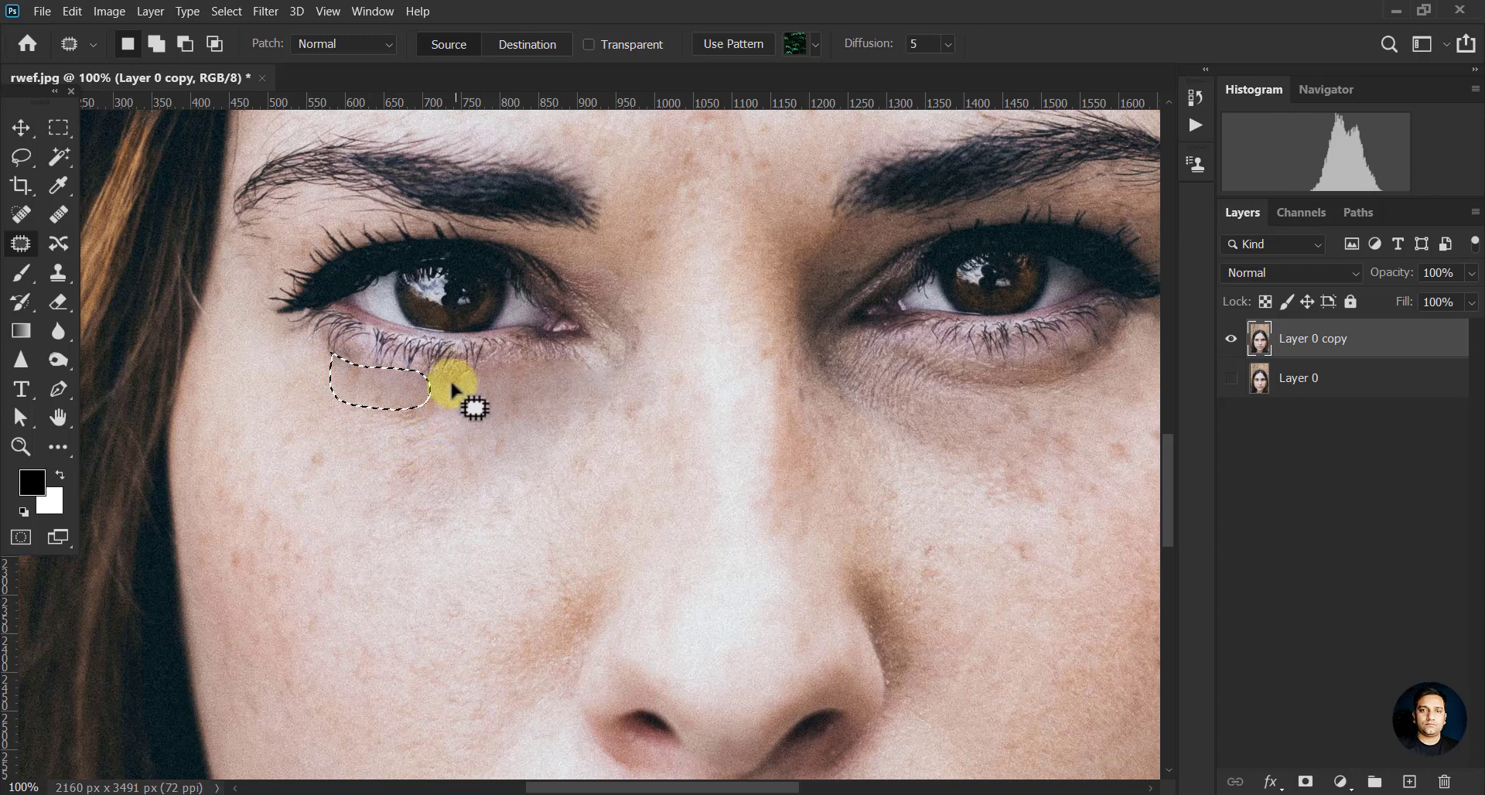
{"action": "left_click_drag", "start_coordinate": [451, 379], "coordinate": [348, 493]}
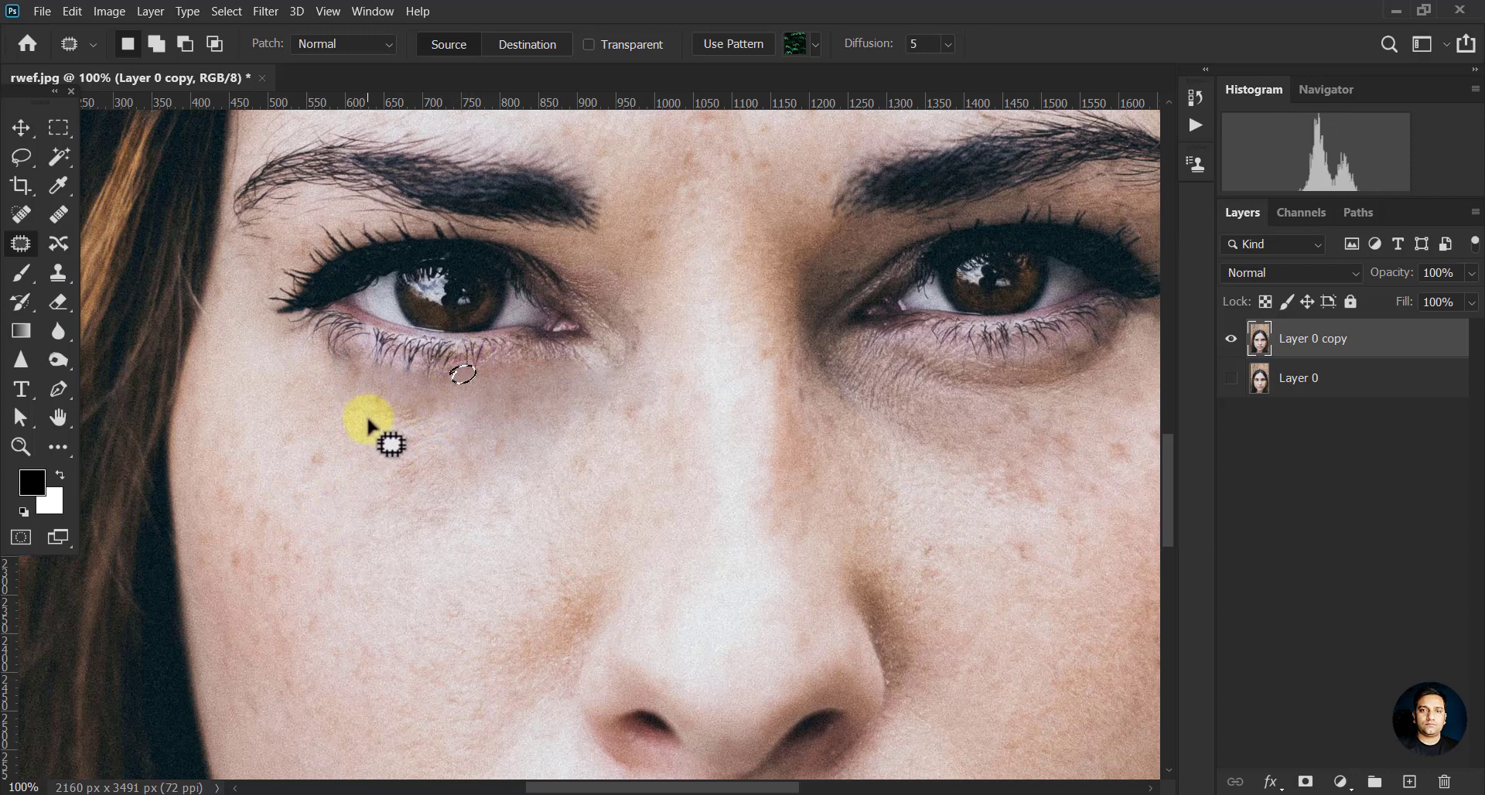
Patch the lines around the left eye's inner corner and the remaining patch below its outer corner with smooth skin.
{"action": "mouse_move", "coordinate": [335, 417]}
{"action": "left_mouse_down"}
{"action": "mouse_move", "coordinate": [381, 395]}
{"action": "mouse_move", "coordinate": [447, 404]}
{"action": "mouse_move", "coordinate": [399, 437]}
{"action": "mouse_move", "coordinate": [351, 422]}
{"action": "mouse_move", "coordinate": [258, 542]}
{"action": "mouse_move", "coordinate": [600, 360]}
{"action": "left_mouse_up"}
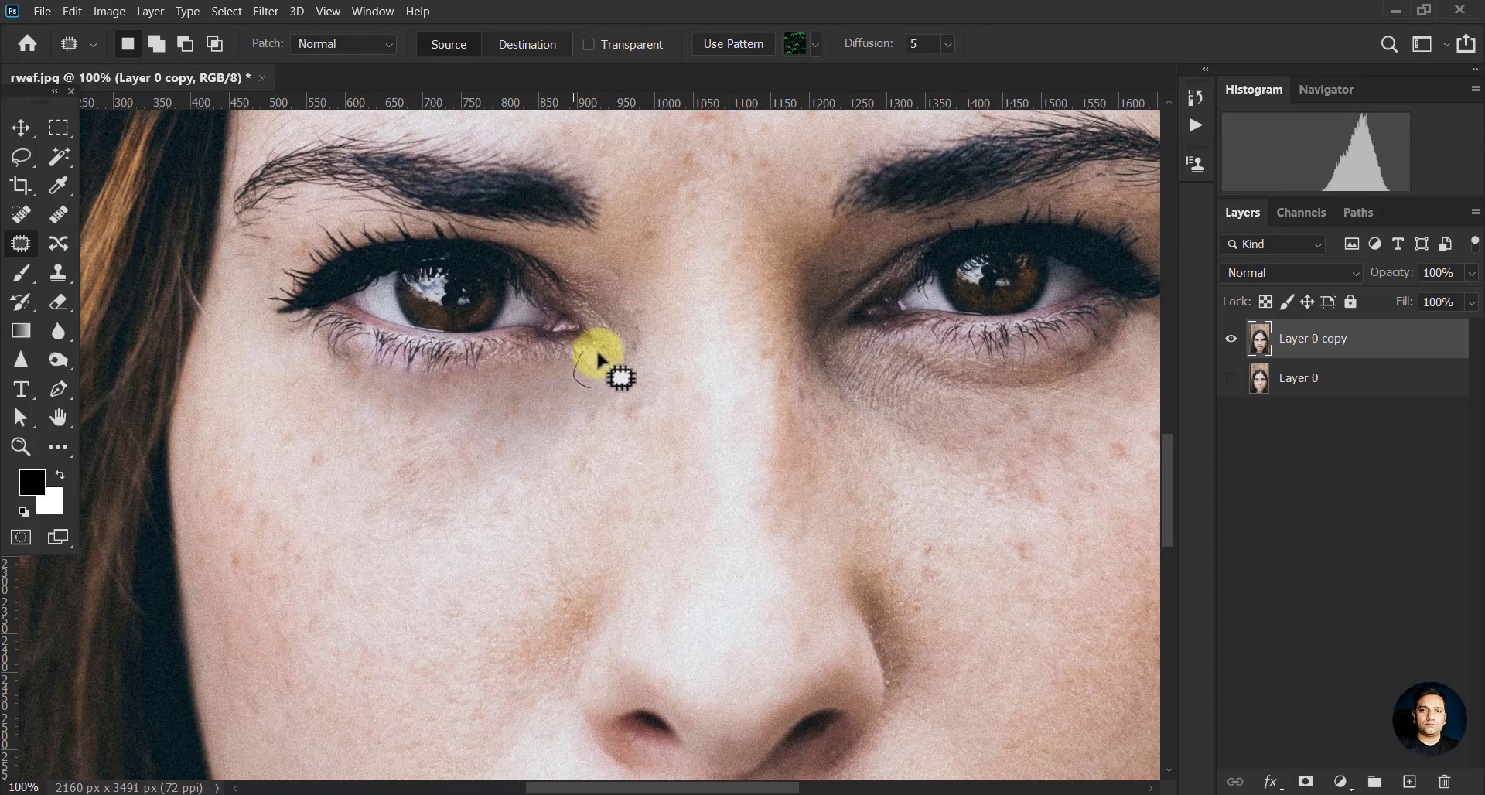
{"action": "left_click_drag", "start_coordinate": [565, 448], "coordinate": [631, 410]}
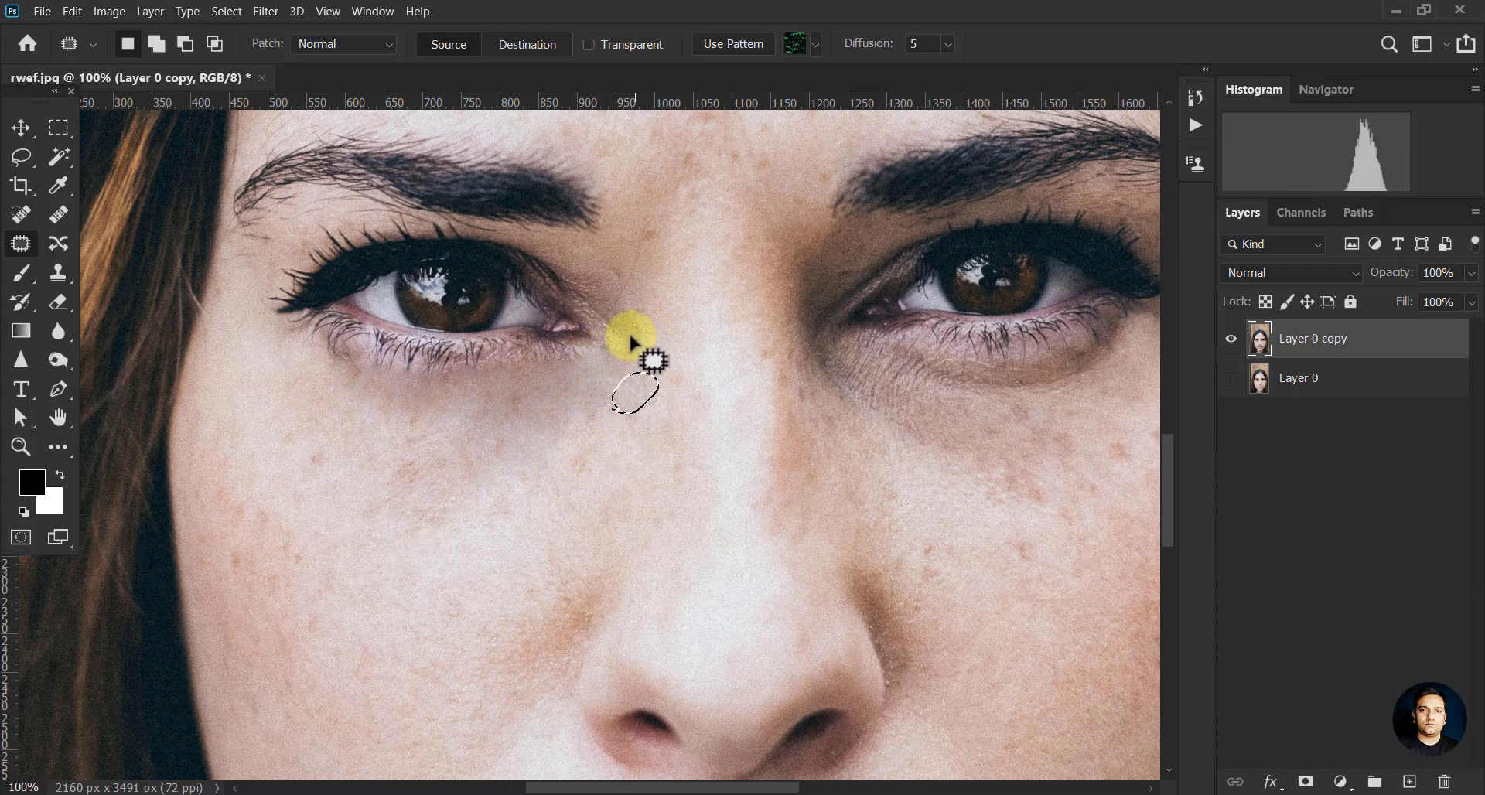
{"action": "mouse_move", "coordinate": [610, 308]}
{"action": "left_mouse_down"}
{"action": "mouse_move", "coordinate": [648, 338]}
{"action": "mouse_move", "coordinate": [638, 366]}
{"action": "mouse_move", "coordinate": [611, 352]}
{"action": "mouse_move", "coordinate": [591, 304]}
{"action": "mouse_move", "coordinate": [610, 296]}
{"action": "mouse_move", "coordinate": [625, 331]}
{"action": "left_mouse_up"}
{"action": "left_click_drag", "start_coordinate": [365, 474], "coordinate": [305, 478]}
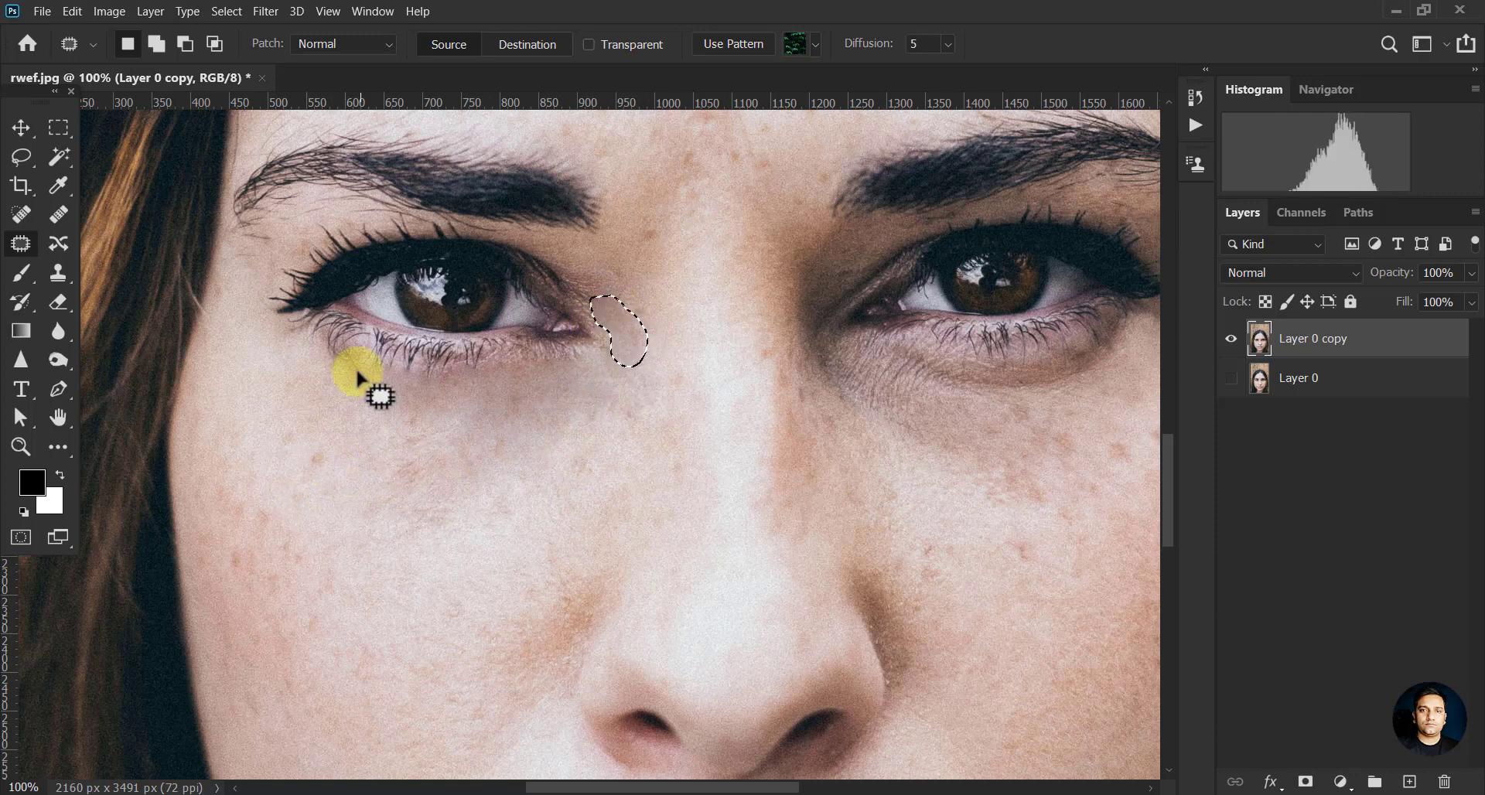
{"action": "left_click_drag", "start_coordinate": [604, 368], "coordinate": [543, 364]}
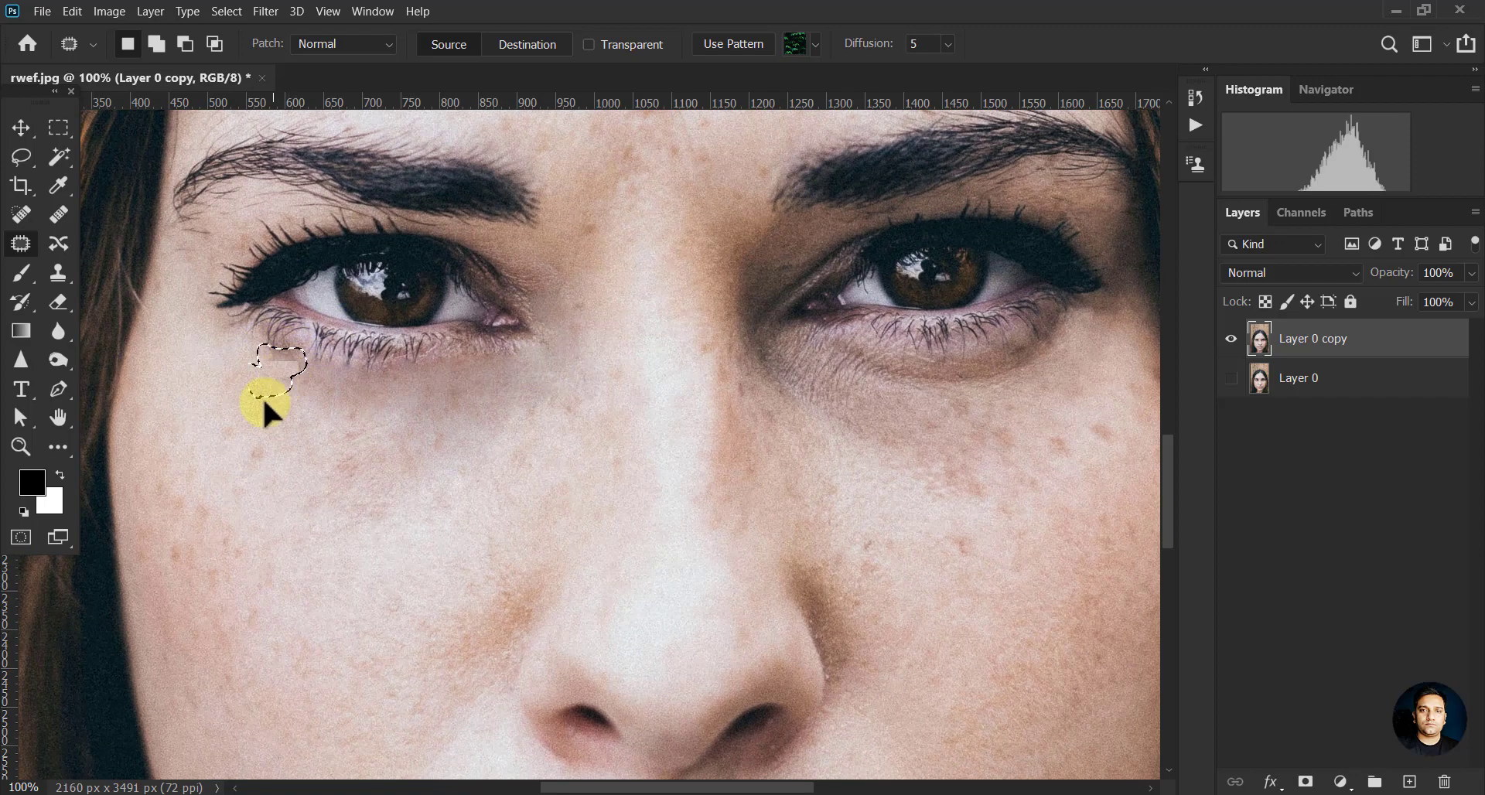
{"action": "left_click_drag", "start_coordinate": [262, 397], "coordinate": [267, 377]}
Patch the diagonal crease running down from the right eye's inner corner with clean cheek skin, and clear the selection.
{"action": "left_click_drag", "start_coordinate": [784, 374], "coordinate": [621, 345]}
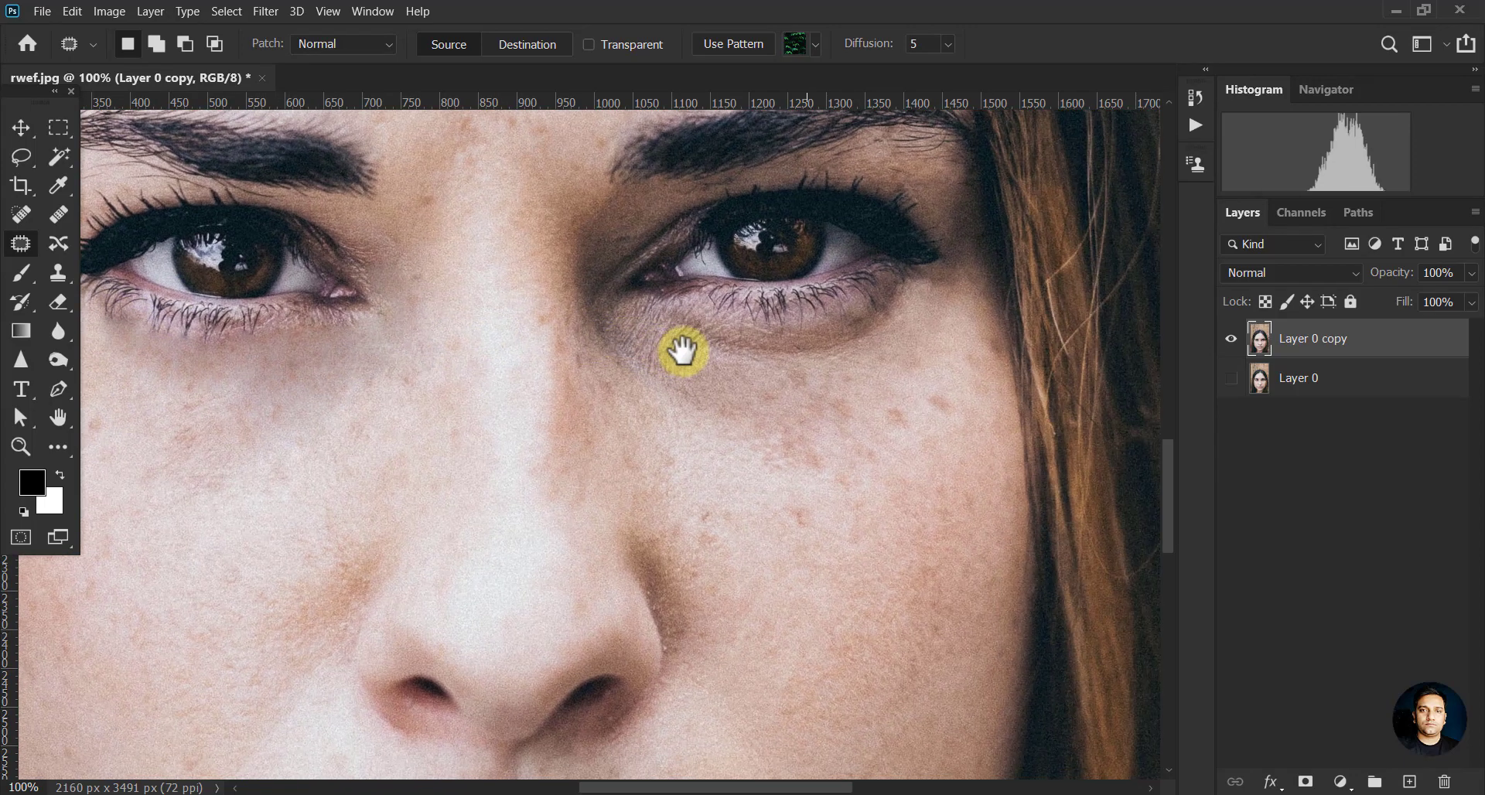
{"action": "left_click_drag", "start_coordinate": [506, 334], "coordinate": [523, 380]}
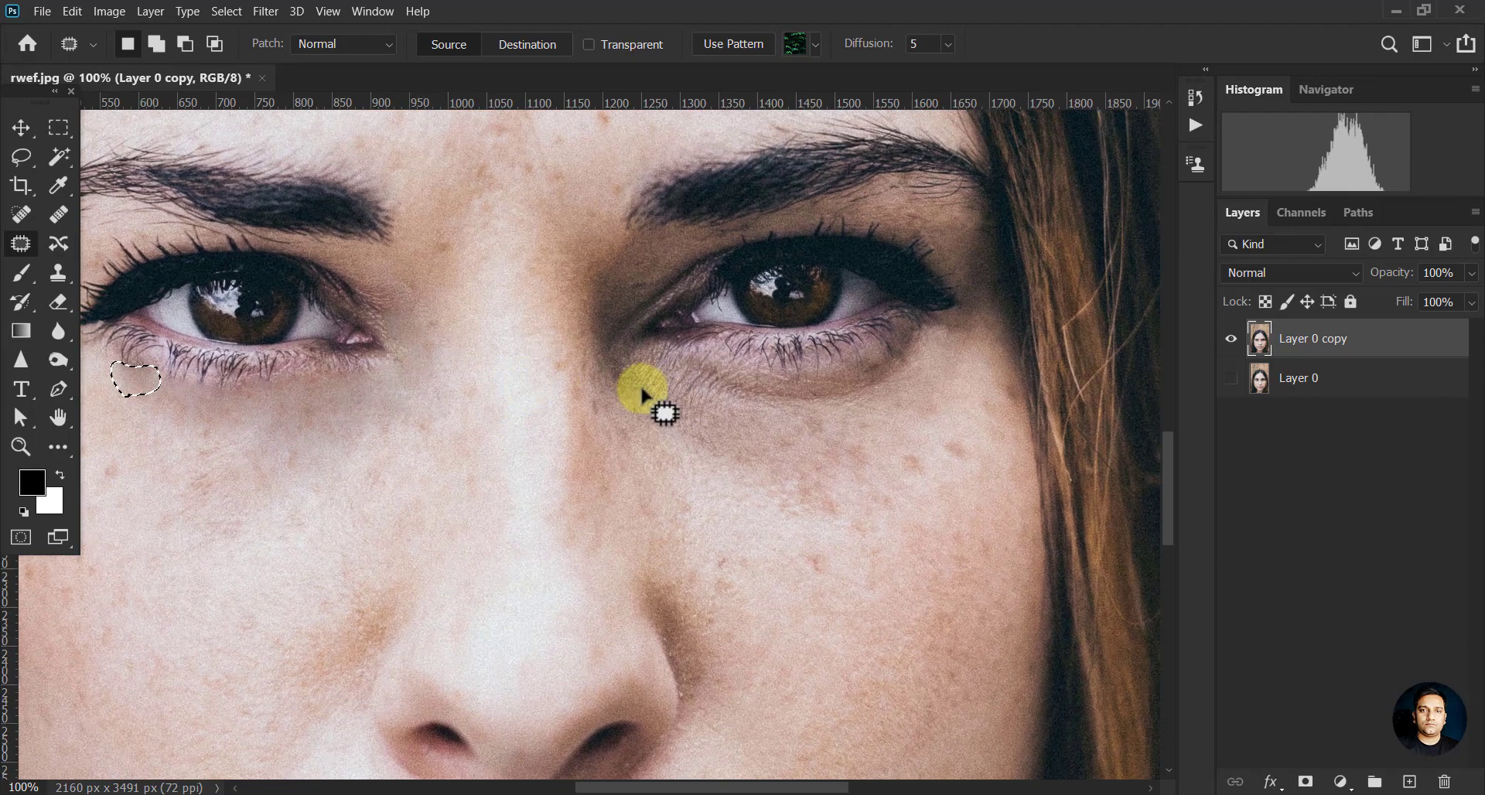
{"action": "left_click_drag", "start_coordinate": [640, 379], "coordinate": [708, 418]}
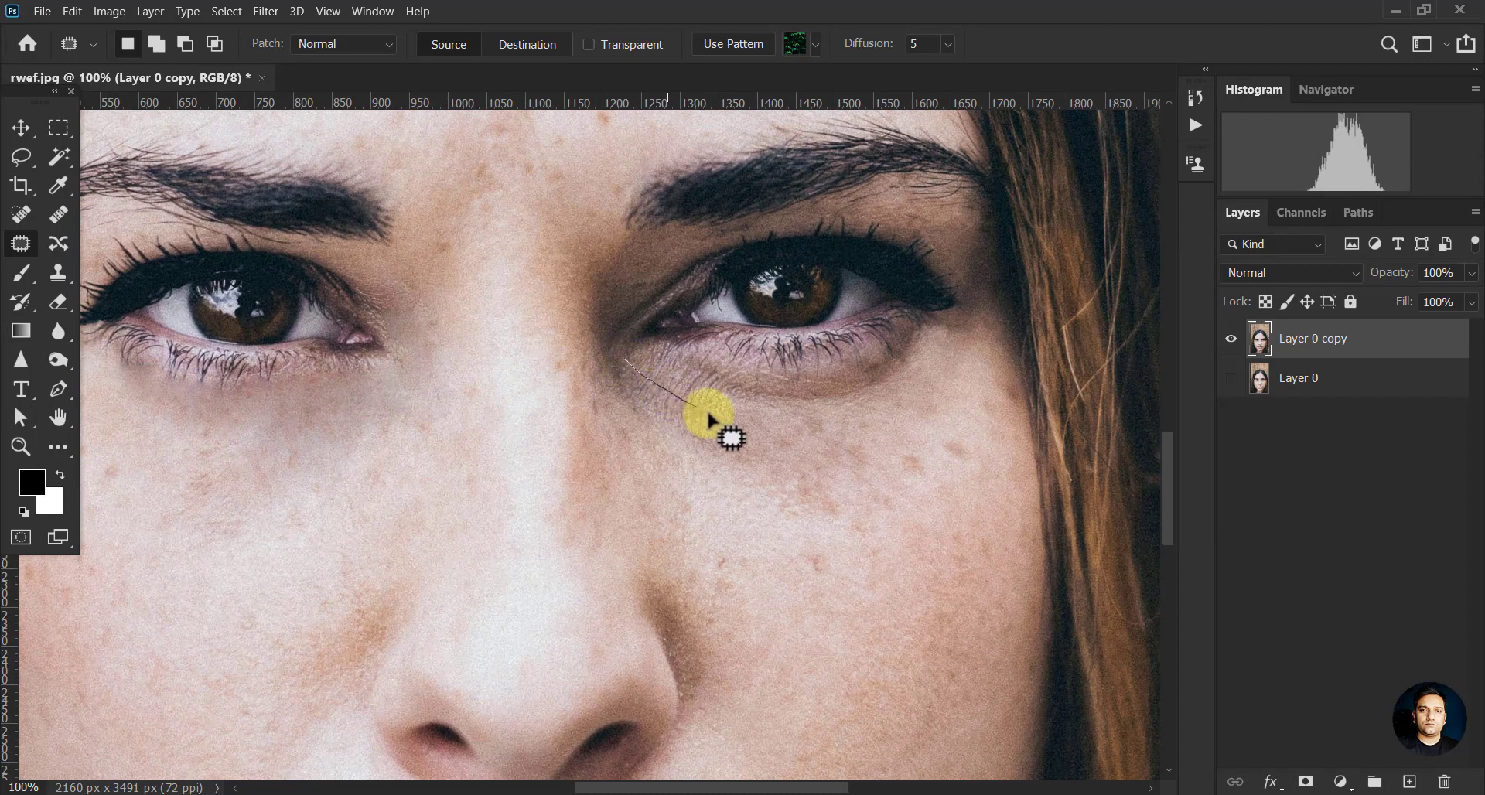
{"action": "mouse_move", "coordinate": [743, 468]}
{"action": "left_mouse_down"}
{"action": "mouse_move", "coordinate": [710, 466]}
{"action": "mouse_move", "coordinate": [661, 443]}
{"action": "left_mouse_up"}
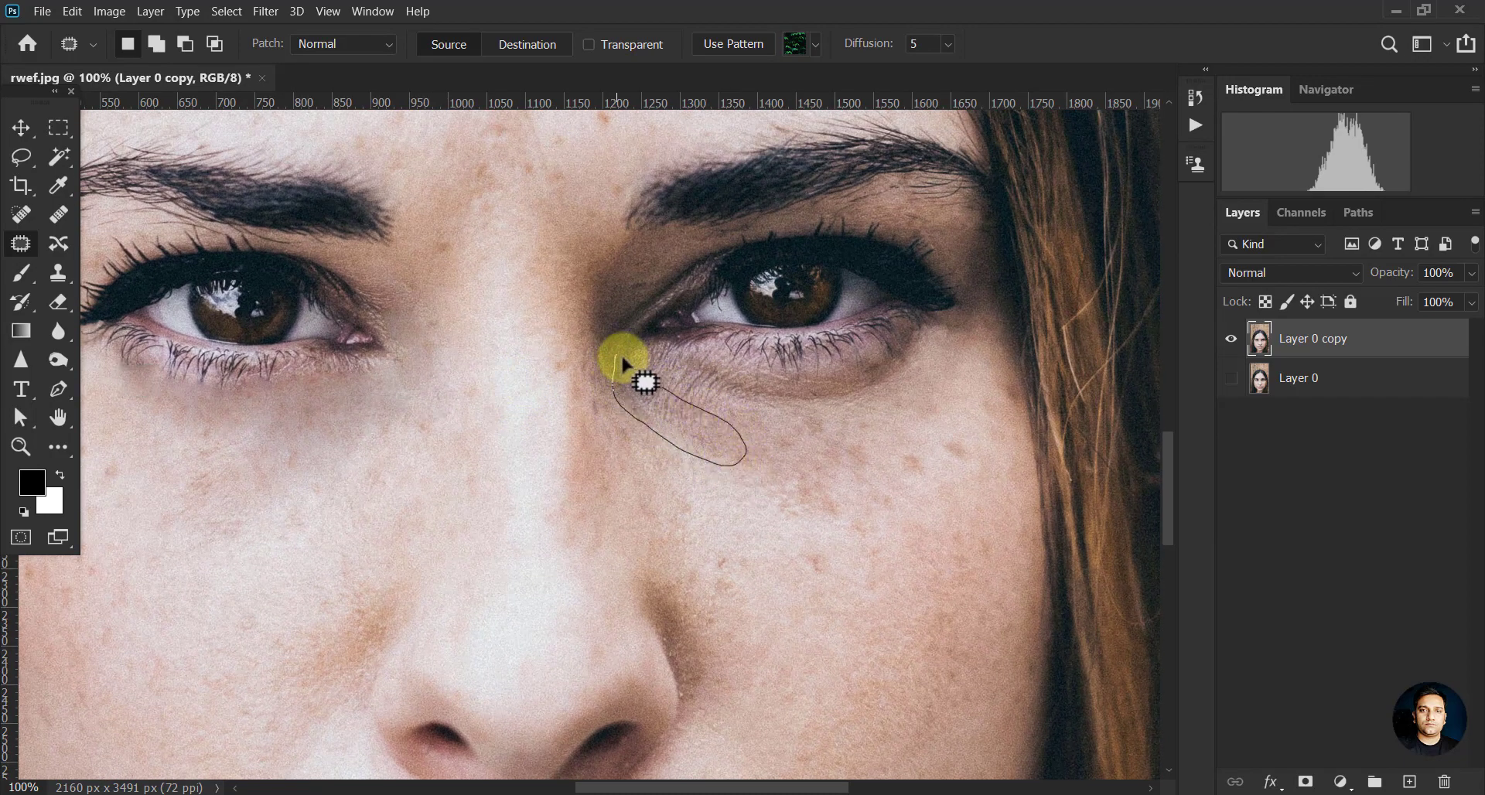
{"action": "left_click_drag", "start_coordinate": [625, 363], "coordinate": [619, 357]}
{"action": "left_click_drag", "start_coordinate": [729, 522], "coordinate": [730, 523]}
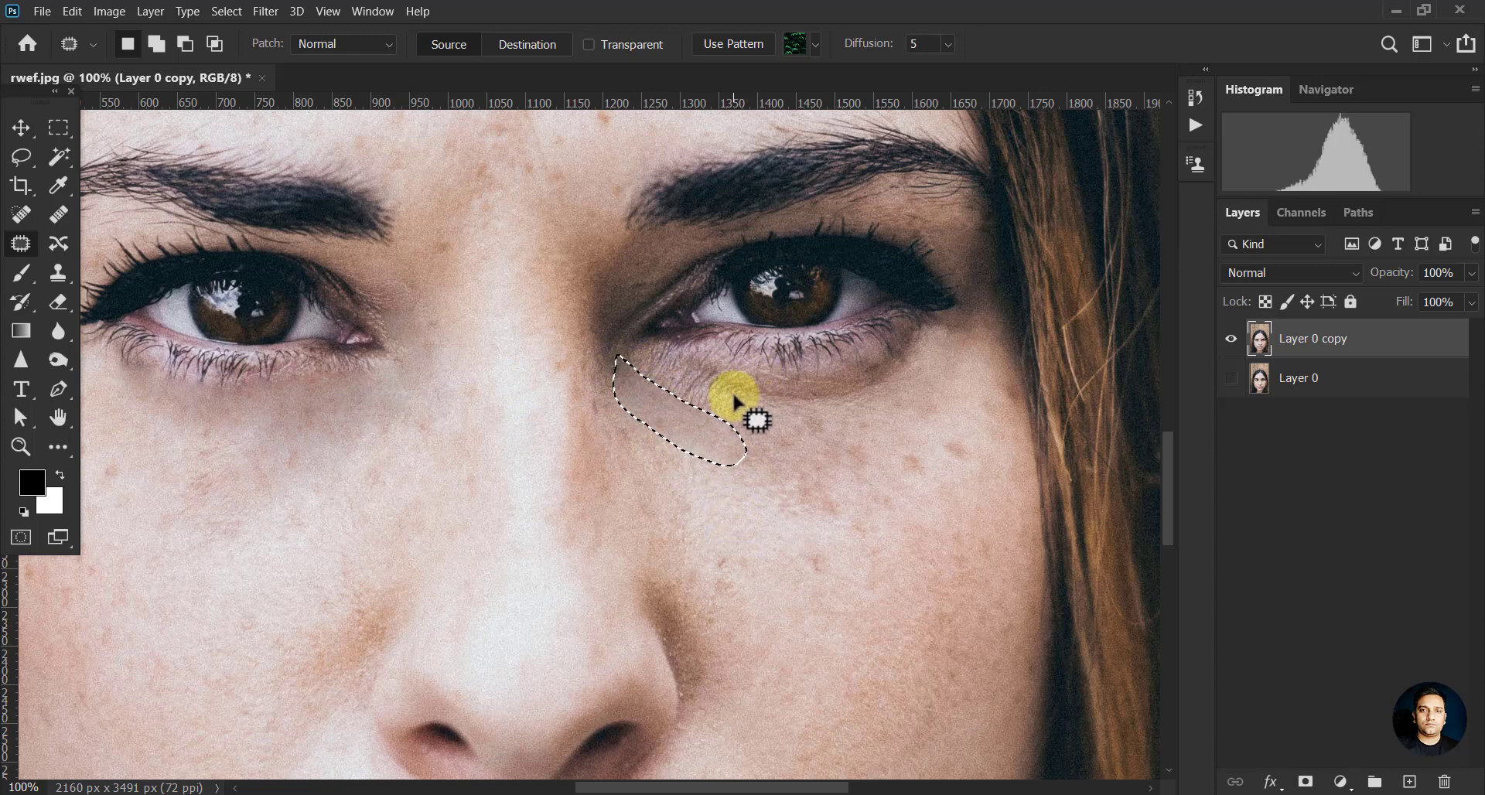
{"action": "key", "text": "ctrl+d"}
Patch the curved bag under the right eye's lashes and the wrinkles below its inner corner with smoother cheek texture.
{"action": "mouse_move", "coordinate": [739, 378]}
{"action": "left_mouse_down"}
{"action": "mouse_move", "coordinate": [806, 391]}
{"action": "mouse_move", "coordinate": [905, 335]}
{"action": "mouse_move", "coordinate": [888, 398]}
{"action": "mouse_move", "coordinate": [719, 394]}
{"action": "mouse_move", "coordinate": [810, 530]}
{"action": "mouse_move", "coordinate": [791, 476]}
{"action": "left_mouse_up"}
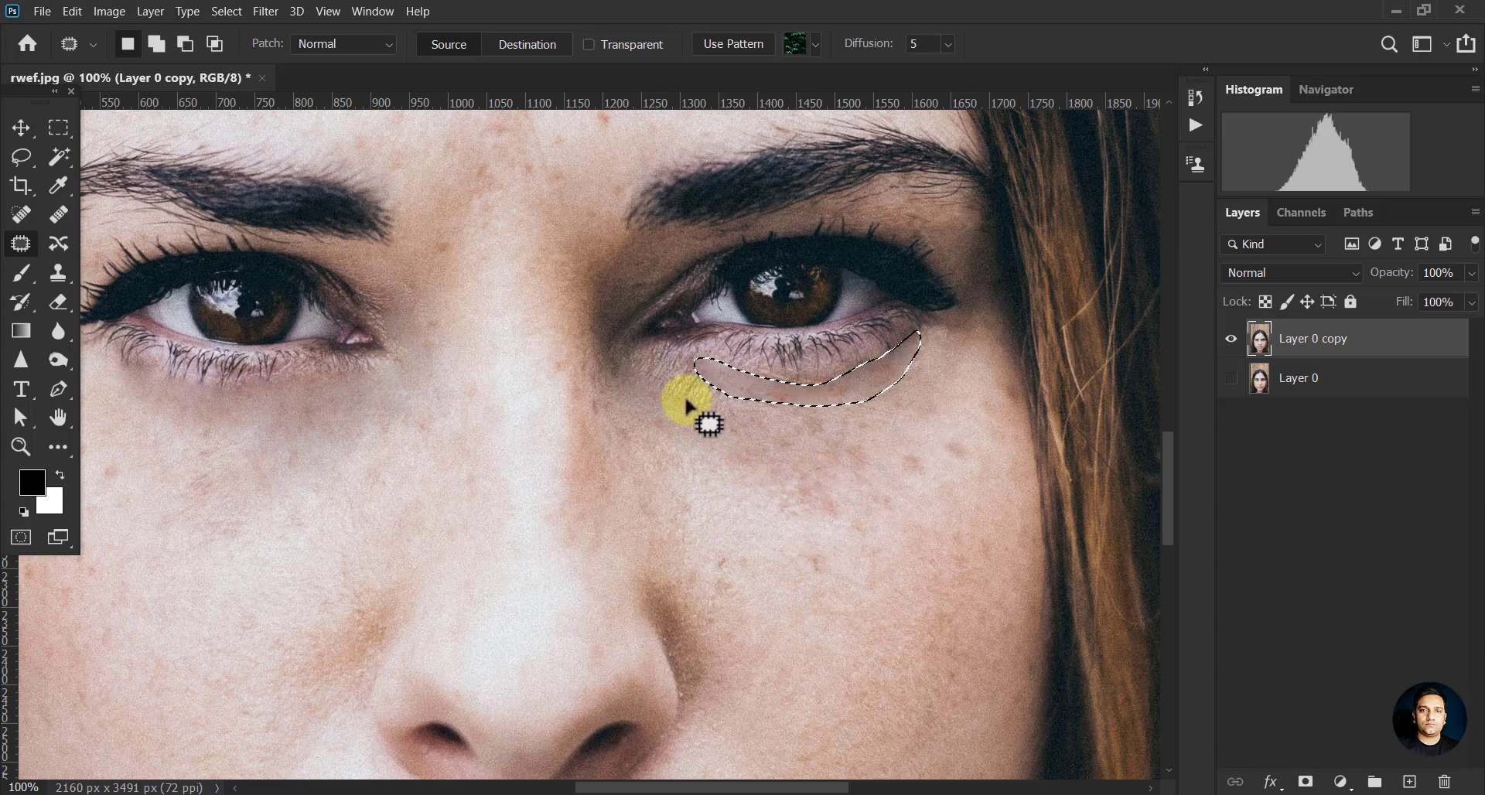
{"action": "left_click", "coordinate": [656, 355]}
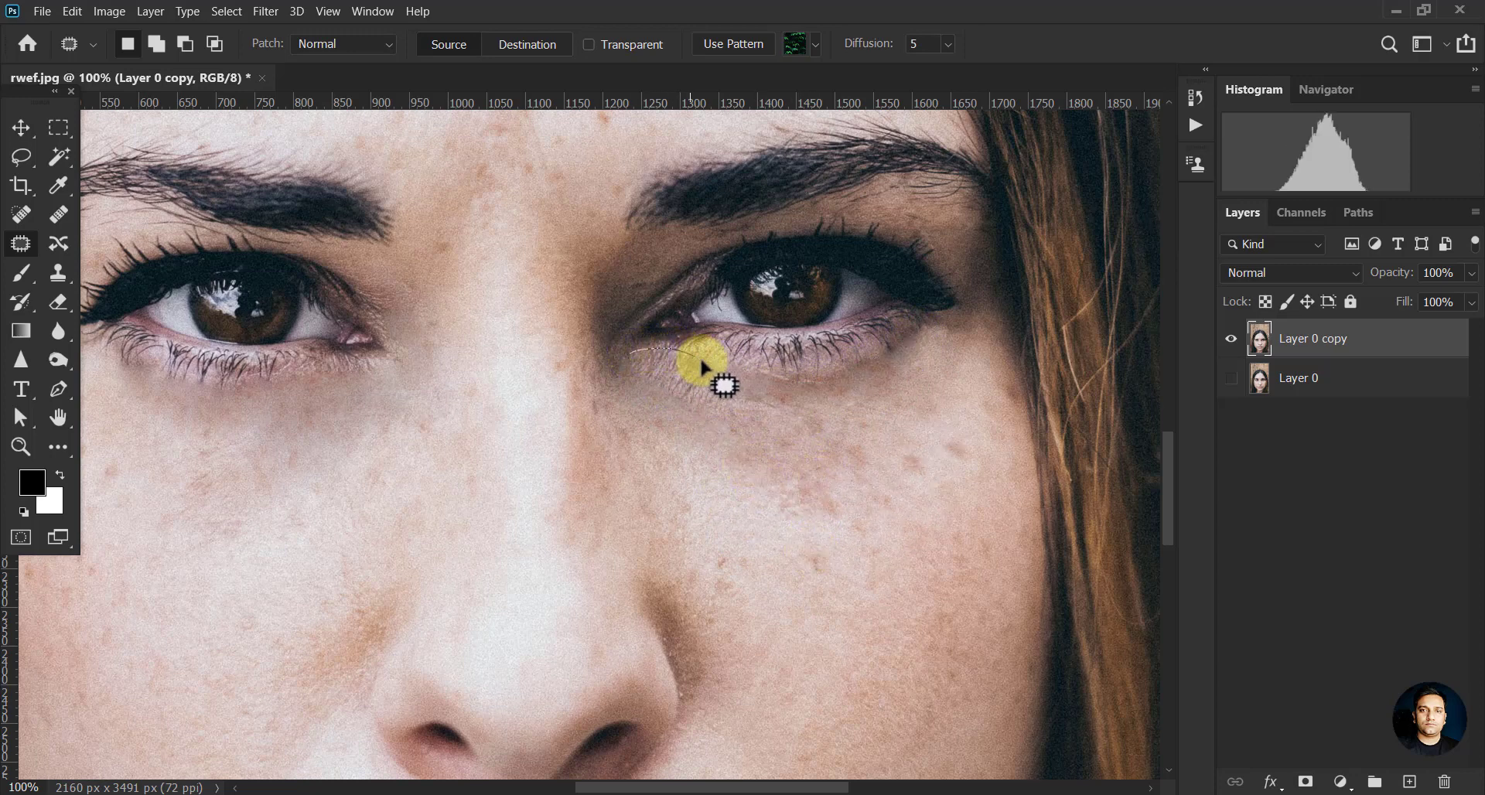
{"action": "mouse_move", "coordinate": [766, 391]}
{"action": "left_mouse_down"}
{"action": "mouse_move", "coordinate": [743, 423]}
{"action": "mouse_move", "coordinate": [638, 387]}
{"action": "left_mouse_up"}
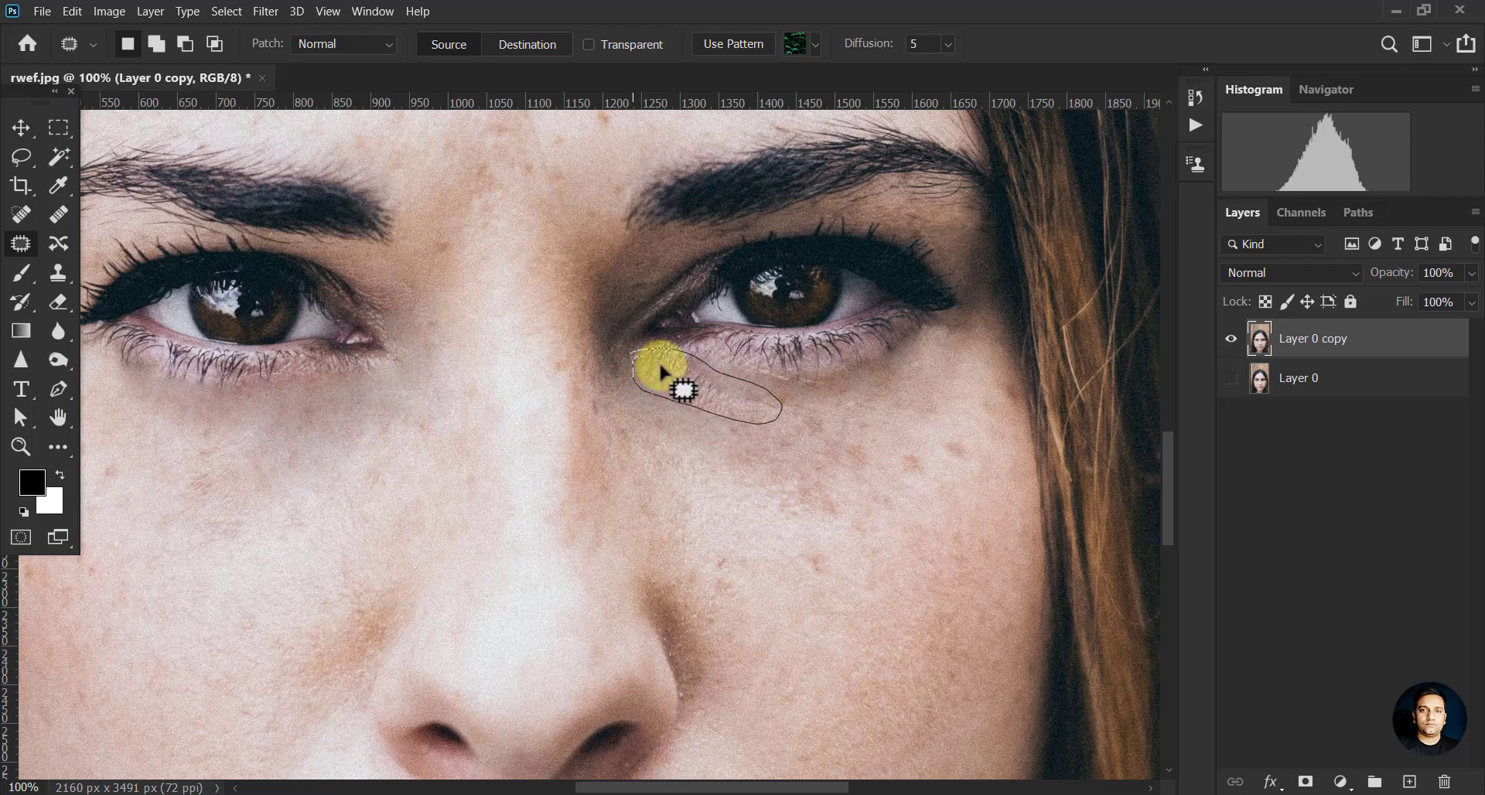
{"action": "left_click_drag", "start_coordinate": [823, 517], "coordinate": [784, 490]}
{"action": "mouse_move", "coordinate": [598, 398]}
{"action": "left_mouse_down"}
{"action": "mouse_move", "coordinate": [600, 357]}
{"action": "mouse_move", "coordinate": [652, 380]}
{"action": "mouse_move", "coordinate": [696, 411]}
{"action": "mouse_move", "coordinate": [633, 417]}
{"action": "mouse_move", "coordinate": [602, 394]}
{"action": "mouse_move", "coordinate": [658, 456]}
{"action": "mouse_move", "coordinate": [775, 504]}
{"action": "left_mouse_up"}
{"action": "mouse_move", "coordinate": [775, 400]}
{"action": "left_mouse_down"}
{"action": "mouse_move", "coordinate": [756, 374]}
{"action": "mouse_move", "coordinate": [806, 377]}
{"action": "mouse_move", "coordinate": [776, 386]}
{"action": "mouse_move", "coordinate": [767, 486]}
{"action": "left_mouse_up"}
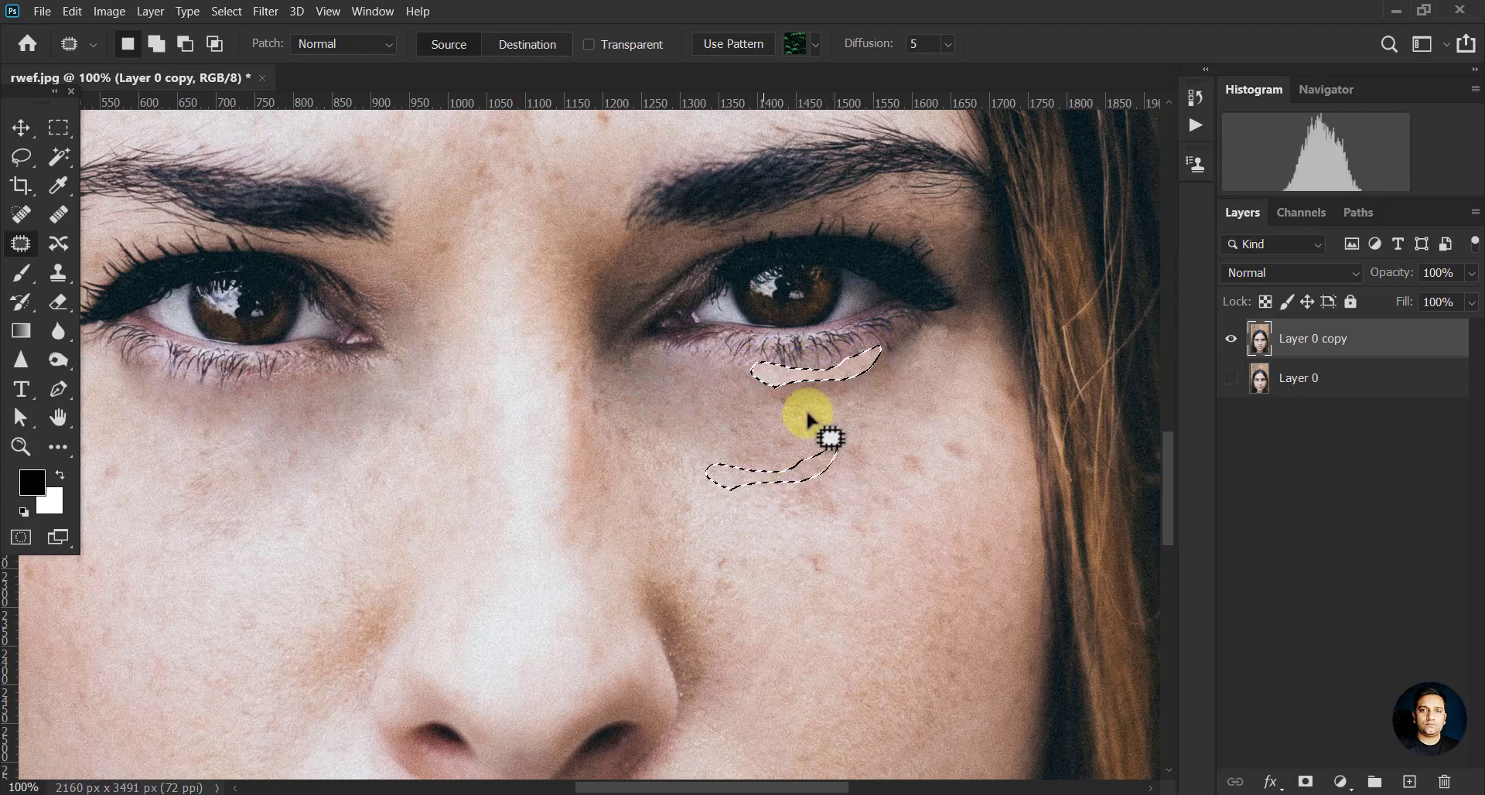
Patch the shadow below the right eye's outer lashes and the lines at its outer corner with cheek skin.
{"action": "mouse_move", "coordinate": [882, 364]}
{"action": "left_mouse_down"}
{"action": "mouse_move", "coordinate": [912, 332]}
{"action": "mouse_move", "coordinate": [905, 360]}
{"action": "mouse_move", "coordinate": [880, 367]}
{"action": "left_mouse_up"}
{"action": "mouse_move", "coordinate": [897, 352]}
{"action": "left_mouse_down"}
{"action": "mouse_move", "coordinate": [890, 439]}
{"action": "mouse_move", "coordinate": [825, 393]}
{"action": "mouse_move", "coordinate": [846, 355]}
{"action": "mouse_move", "coordinate": [826, 396]}
{"action": "left_mouse_up"}
{"action": "left_click_drag", "start_coordinate": [832, 381], "coordinate": [773, 499]}
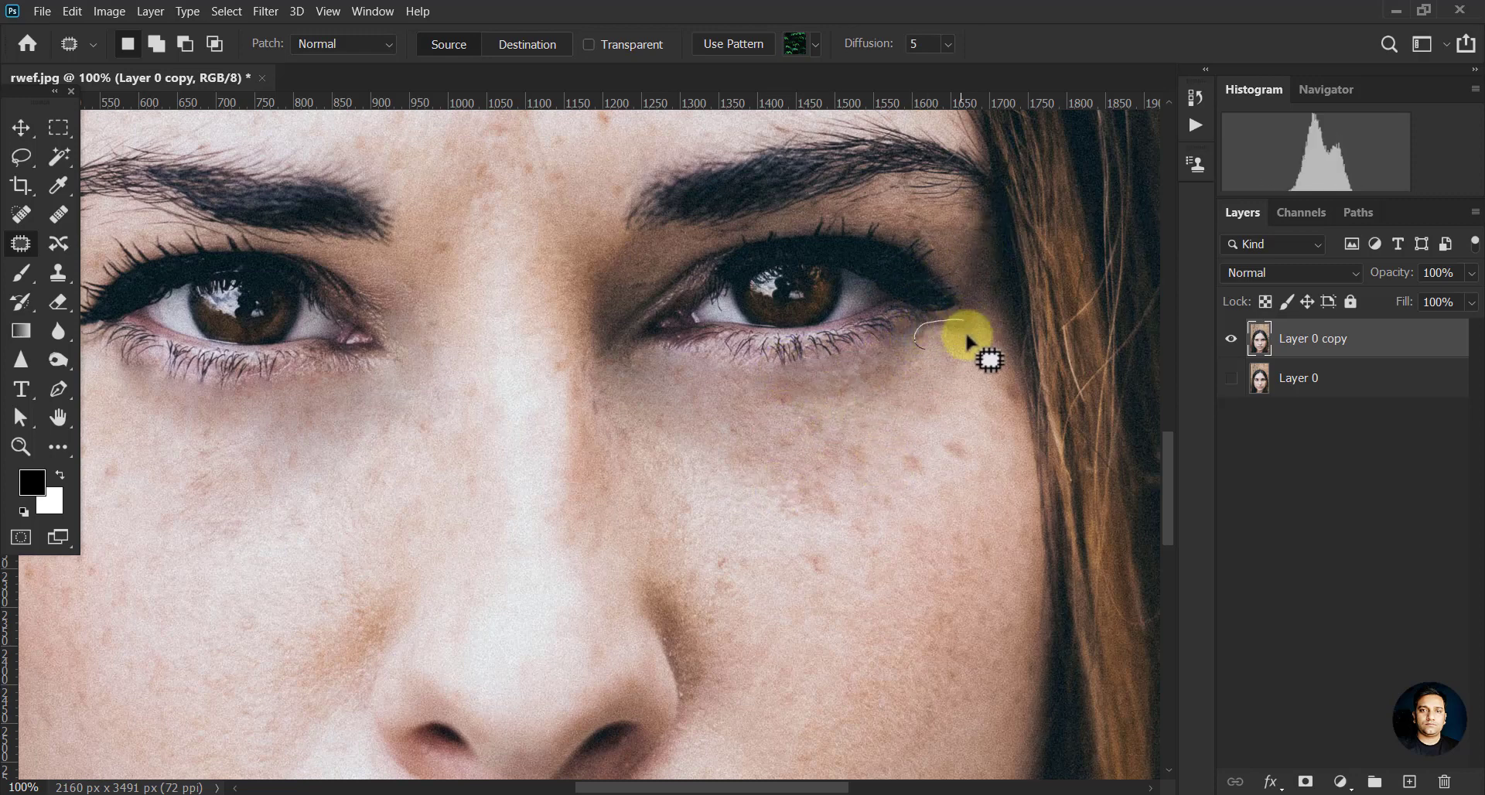
{"action": "left_click_drag", "start_coordinate": [967, 336], "coordinate": [946, 353]}
{"action": "mouse_move", "coordinate": [949, 343]}
{"action": "left_mouse_down"}
{"action": "mouse_move", "coordinate": [922, 360]}
{"action": "mouse_move", "coordinate": [912, 490]}
{"action": "mouse_move", "coordinate": [777, 409]}
{"action": "mouse_move", "coordinate": [804, 382]}
{"action": "mouse_move", "coordinate": [886, 365]}
{"action": "mouse_move", "coordinate": [892, 411]}
{"action": "mouse_move", "coordinate": [861, 405]}
{"action": "mouse_move", "coordinate": [796, 489]}
{"action": "left_mouse_up"}
Patch the shaded skin below the middle of the right eye and the uneven area beside the nose.
{"action": "mouse_move", "coordinate": [756, 417]}
{"action": "left_mouse_down"}
{"action": "mouse_move", "coordinate": [793, 382]}
{"action": "mouse_move", "coordinate": [869, 380]}
{"action": "mouse_move", "coordinate": [798, 427]}
{"action": "mouse_move", "coordinate": [744, 407]}
{"action": "mouse_move", "coordinate": [773, 418]}
{"action": "left_mouse_up"}
{"action": "mouse_move", "coordinate": [928, 400]}
{"action": "left_mouse_down"}
{"action": "mouse_move", "coordinate": [919, 360]}
{"action": "mouse_move", "coordinate": [927, 396]}
{"action": "mouse_move", "coordinate": [855, 420]}
{"action": "mouse_move", "coordinate": [814, 394]}
{"action": "mouse_move", "coordinate": [845, 399]}
{"action": "mouse_move", "coordinate": [767, 373]}
{"action": "mouse_move", "coordinate": [854, 390]}
{"action": "mouse_move", "coordinate": [788, 404]}
{"action": "mouse_move", "coordinate": [899, 458]}
{"action": "left_mouse_up"}
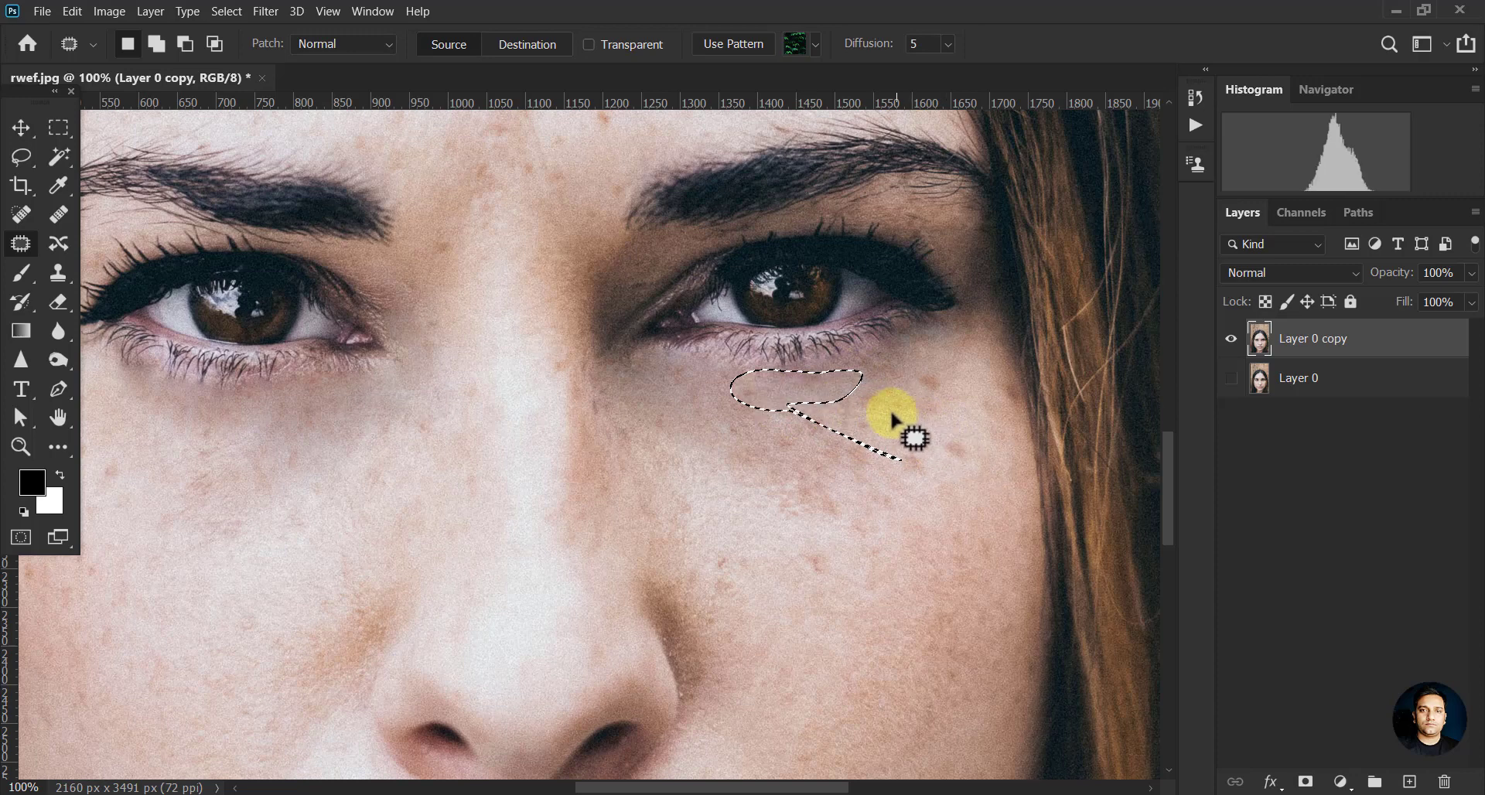
{"action": "mouse_move", "coordinate": [723, 386]}
{"action": "left_mouse_down"}
{"action": "mouse_move", "coordinate": [796, 392]}
{"action": "mouse_move", "coordinate": [763, 415]}
{"action": "mouse_move", "coordinate": [726, 414]}
{"action": "left_mouse_up"}
{"action": "mouse_move", "coordinate": [679, 468]}
{"action": "left_mouse_down"}
{"action": "mouse_move", "coordinate": [648, 423]}
{"action": "mouse_move", "coordinate": [689, 428]}
{"action": "mouse_move", "coordinate": [715, 456]}
{"action": "mouse_move", "coordinate": [666, 462]}
{"action": "left_mouse_up"}
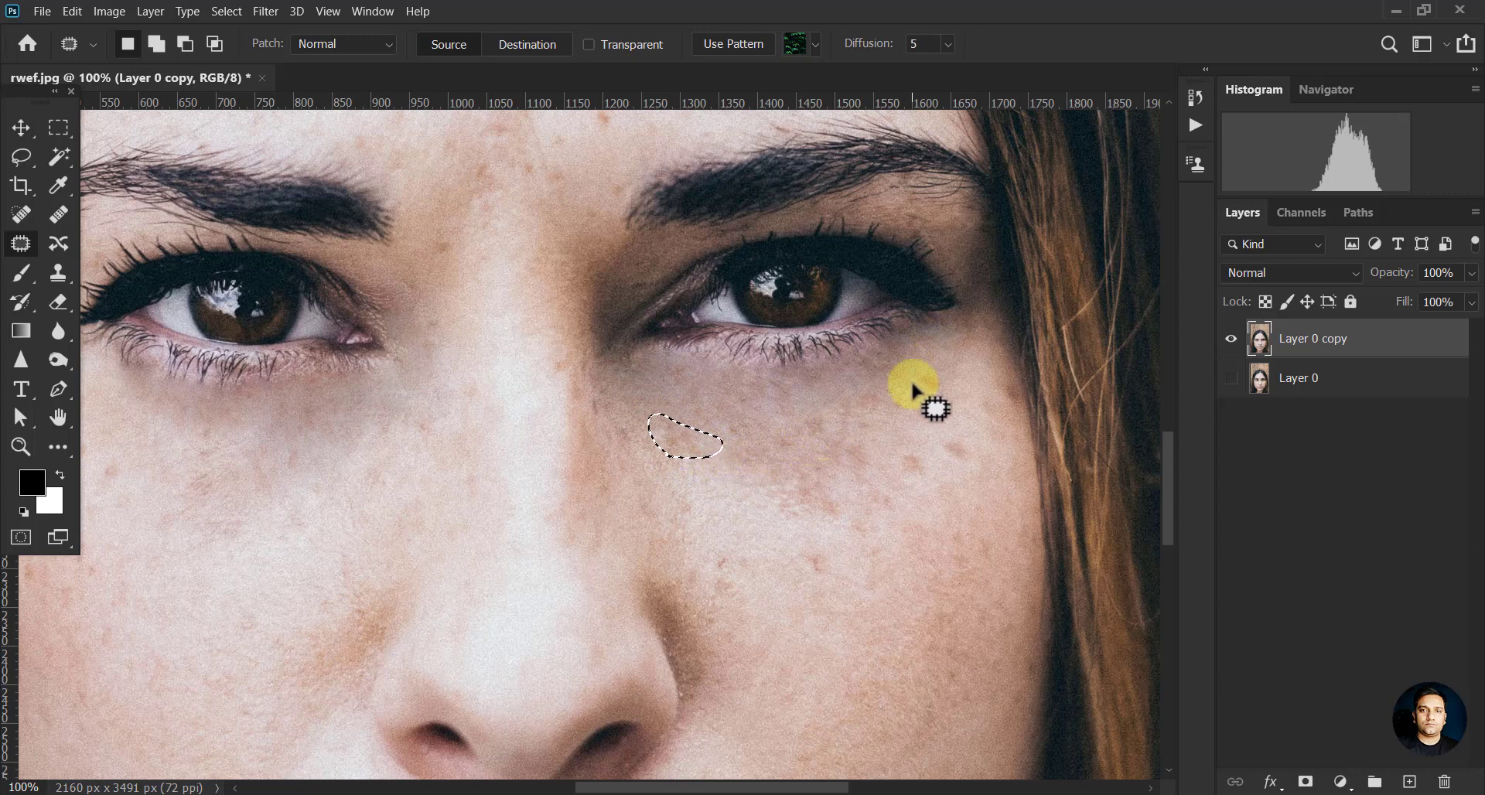
Patch the freckles on the outer part of the cheek below the right eye with nearby clear skin.
{"action": "left_click_drag", "start_coordinate": [909, 386], "coordinate": [950, 393]}
{"action": "left_click_drag", "start_coordinate": [970, 445], "coordinate": [957, 435]}
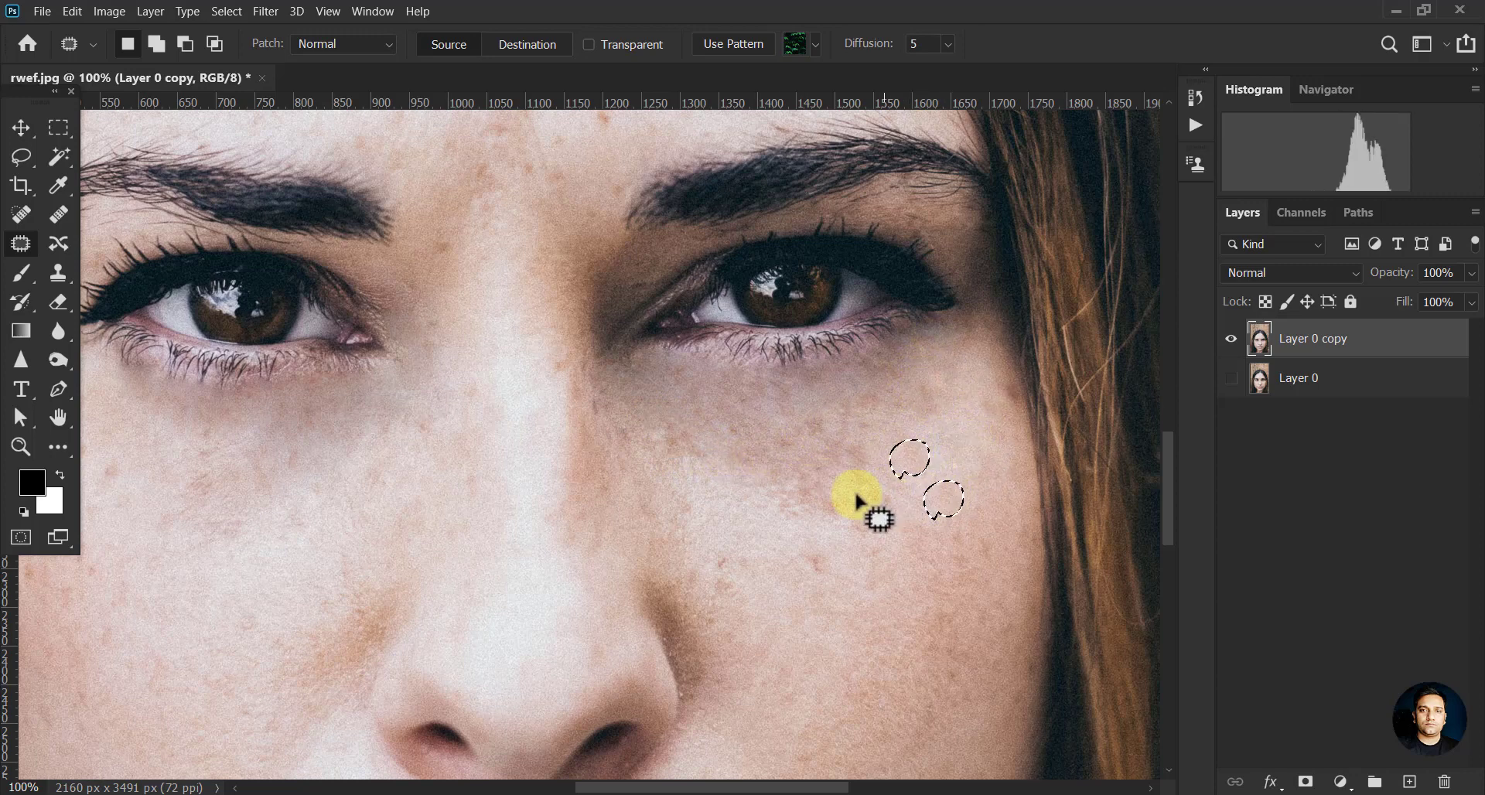
{"action": "mouse_move", "coordinate": [856, 490]}
{"action": "left_mouse_down"}
{"action": "mouse_move", "coordinate": [879, 447]}
{"action": "mouse_move", "coordinate": [857, 488]}
{"action": "left_mouse_up"}
{"action": "mouse_move", "coordinate": [864, 467]}
{"action": "left_mouse_down"}
{"action": "mouse_move", "coordinate": [928, 481]}
{"action": "mouse_move", "coordinate": [890, 487]}
{"action": "left_mouse_up"}
{"action": "left_click_drag", "start_coordinate": [807, 508], "coordinate": [910, 488]}
Patch the remaining uneven spots across the upper cheek below the right eye, and clear the selection.
{"action": "left_click", "coordinate": [693, 435]}
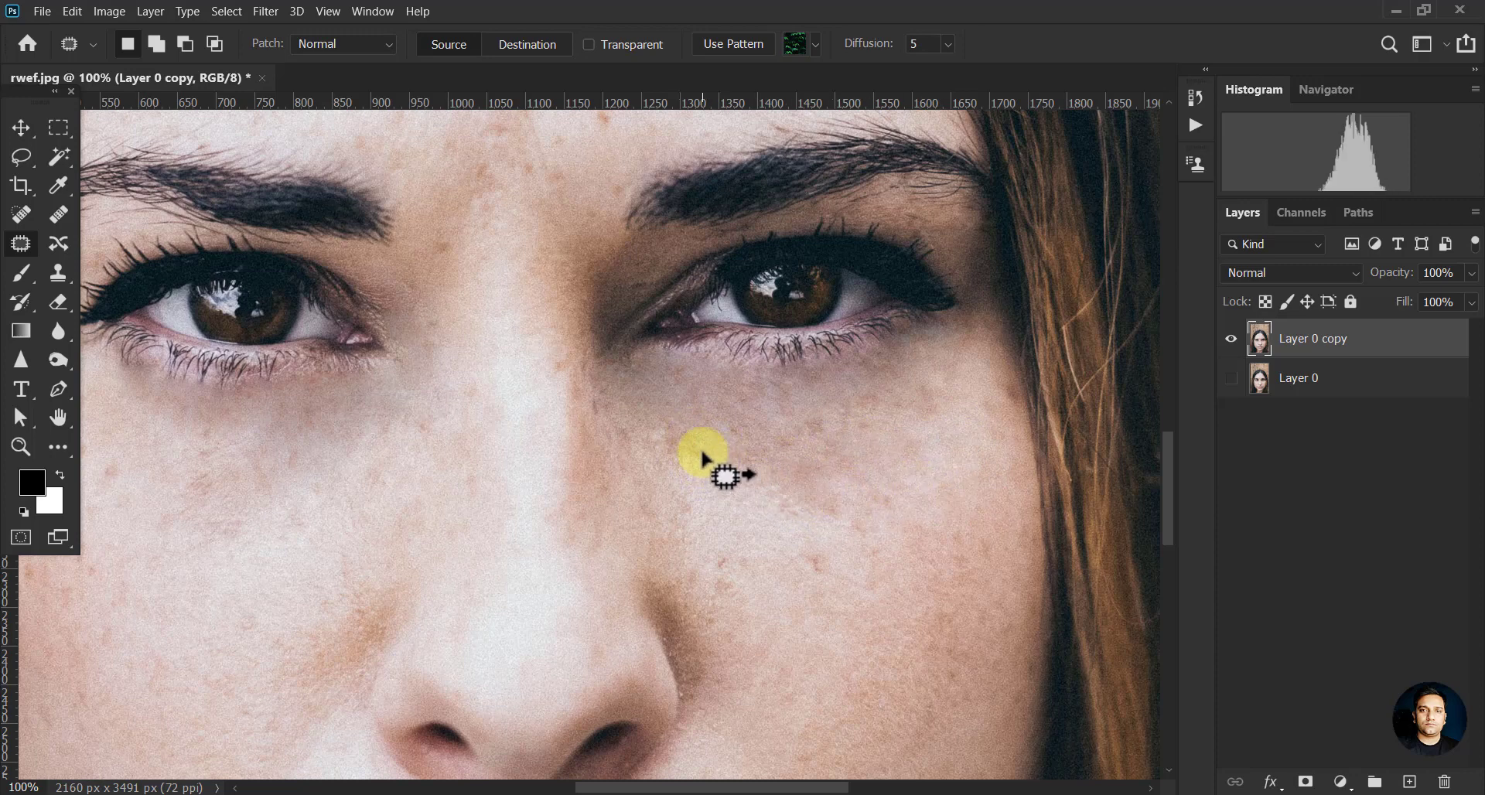
{"action": "mouse_move", "coordinate": [795, 453]}
{"action": "left_mouse_down"}
{"action": "mouse_move", "coordinate": [741, 461]}
{"action": "mouse_move", "coordinate": [812, 437]}
{"action": "mouse_move", "coordinate": [777, 433]}
{"action": "left_mouse_up"}
{"action": "left_click", "coordinate": [849, 402]}
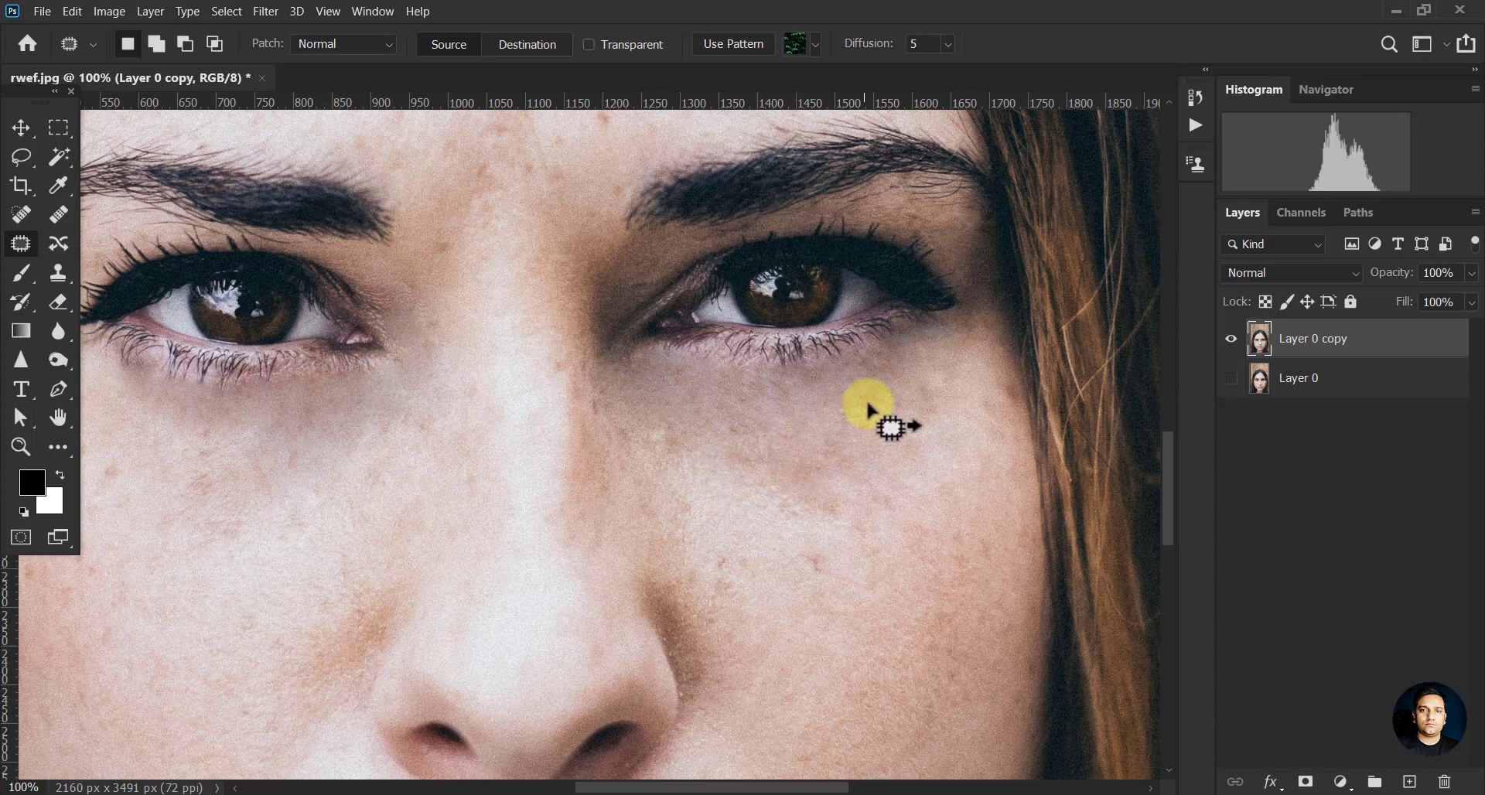
{"action": "left_click_drag", "start_coordinate": [922, 416], "coordinate": [961, 440]}
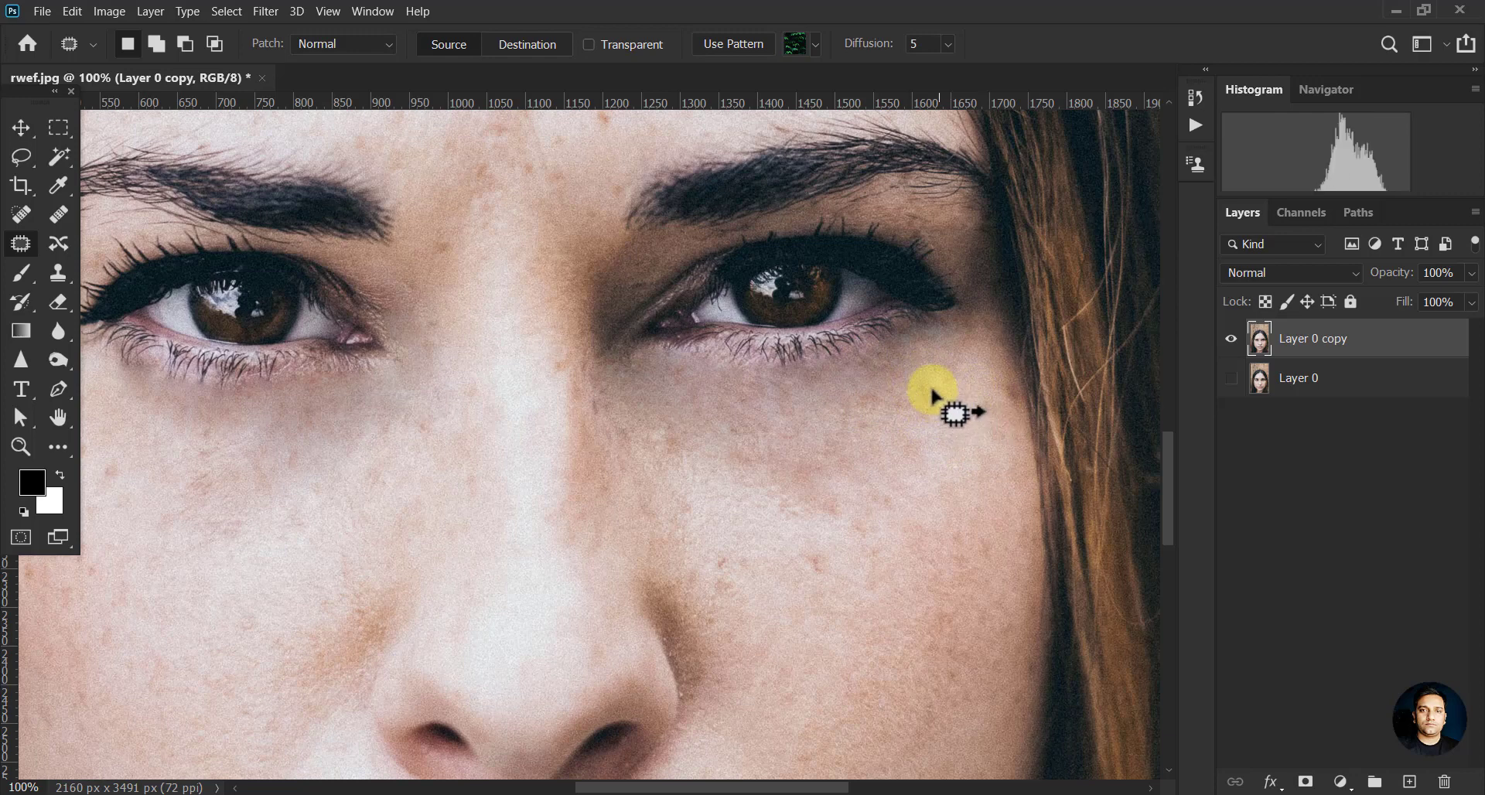
{"action": "left_click_drag", "start_coordinate": [1002, 403], "coordinate": [862, 430]}
{"action": "left_click_drag", "start_coordinate": [175, 388], "coordinate": [338, 401]}
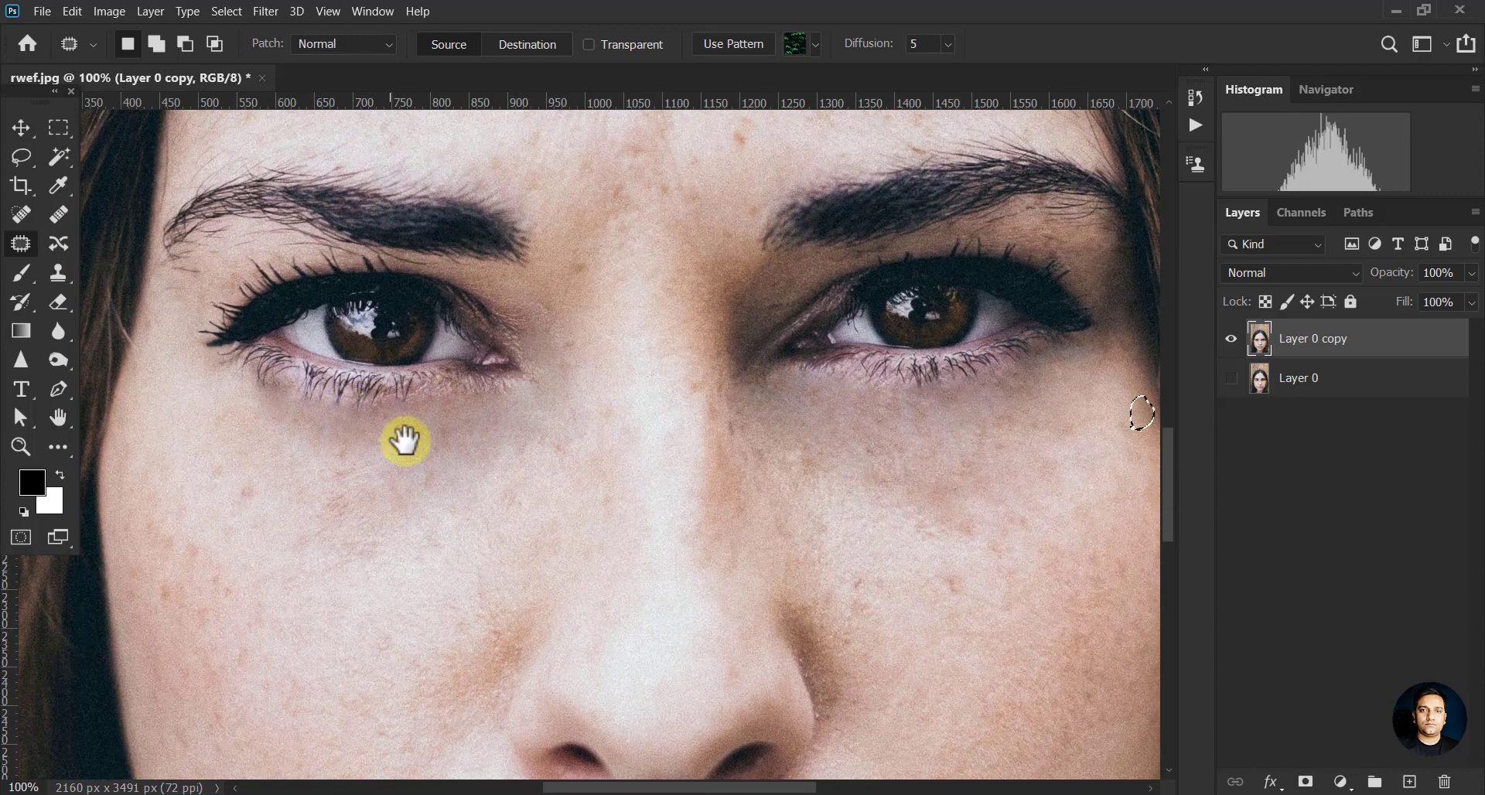
{"action": "key", "text": "ctrl+d"}
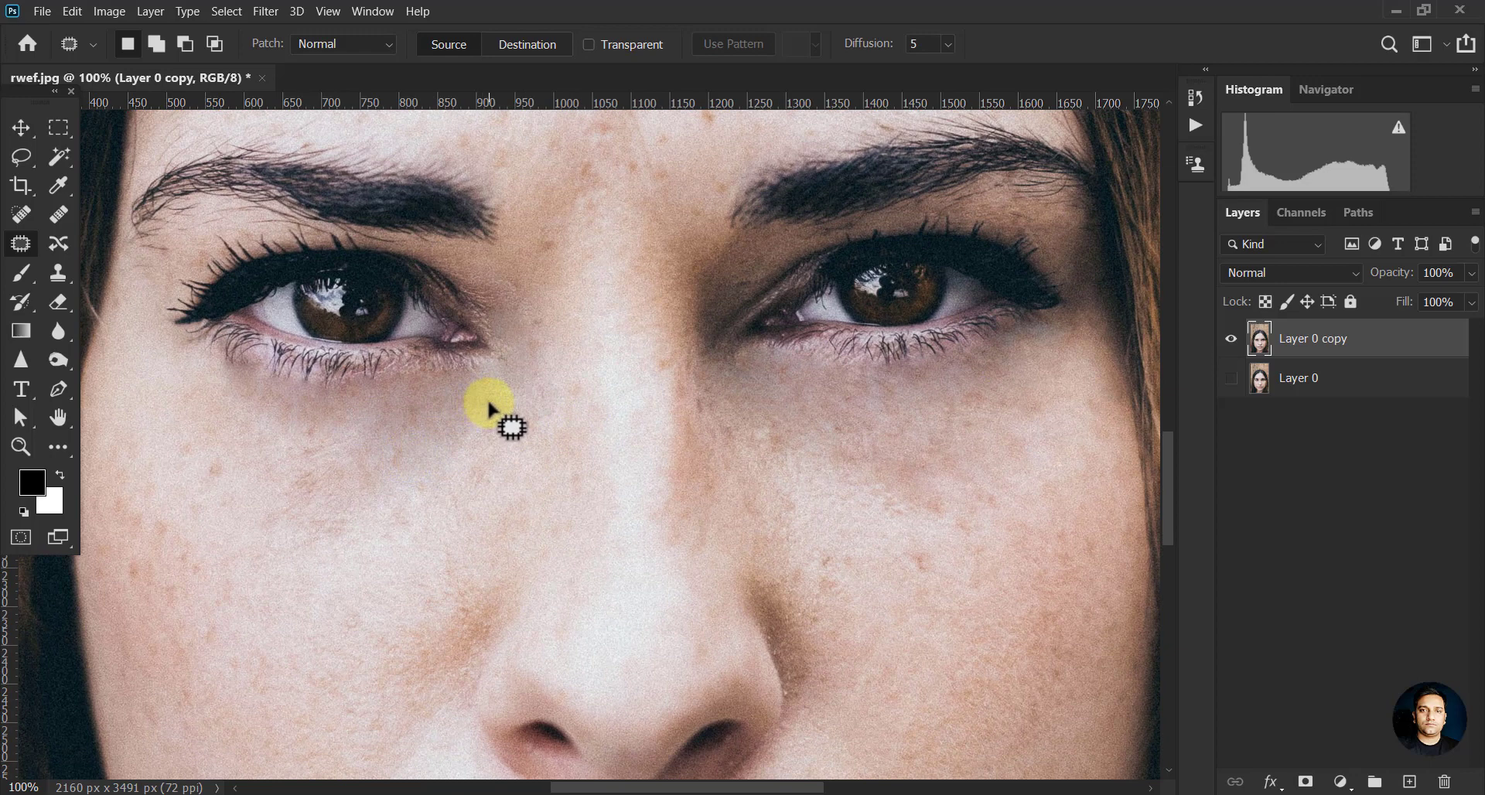
Choose the Clone Stamp tool and set its opacity to 72% and flow to 64%.
{"action": "left_click", "coordinate": [60, 273]}
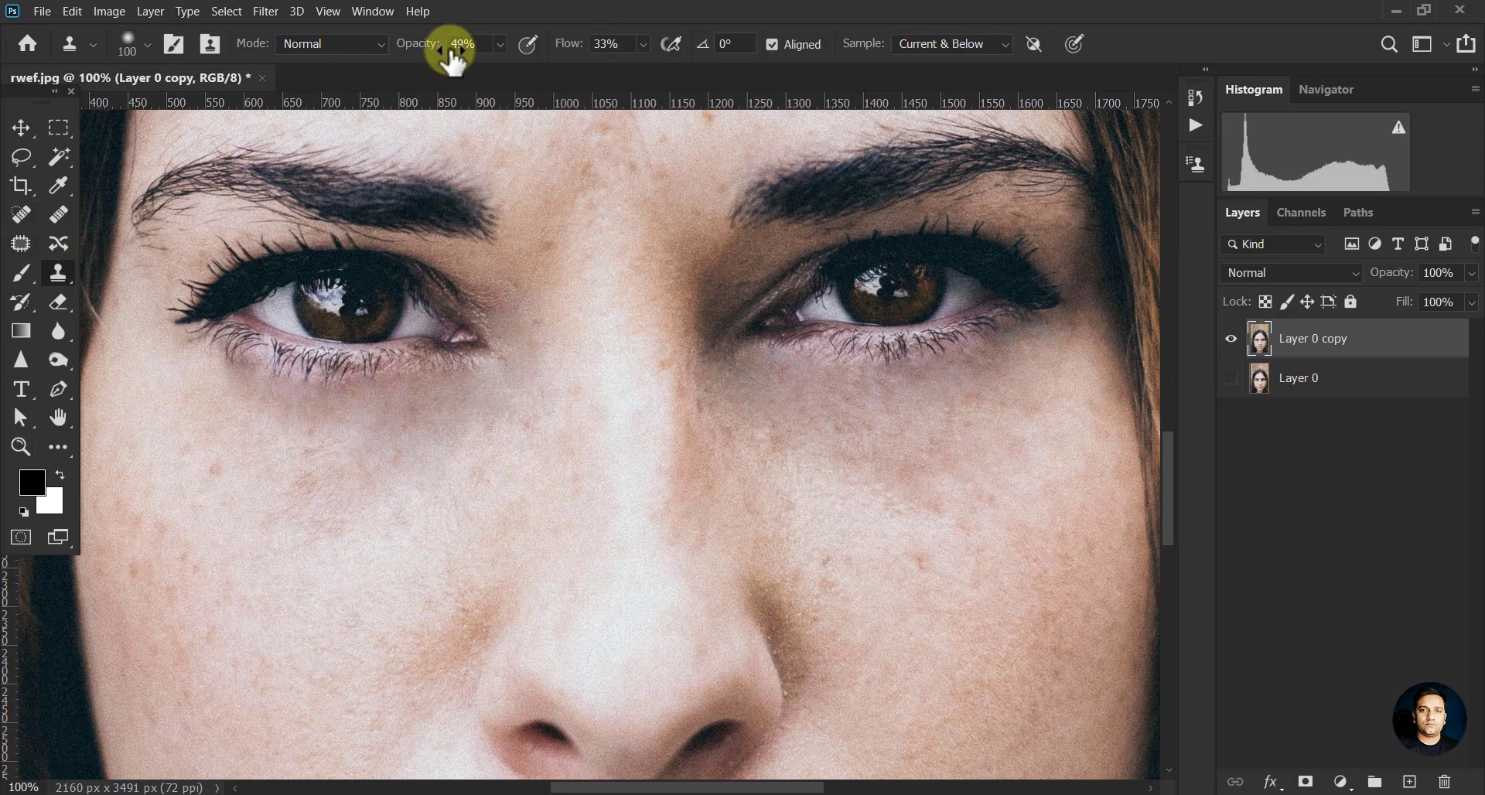
{"action": "left_click", "coordinate": [643, 45]}
{"action": "left_click_drag", "start_coordinate": [650, 68], "coordinate": [678, 67]}
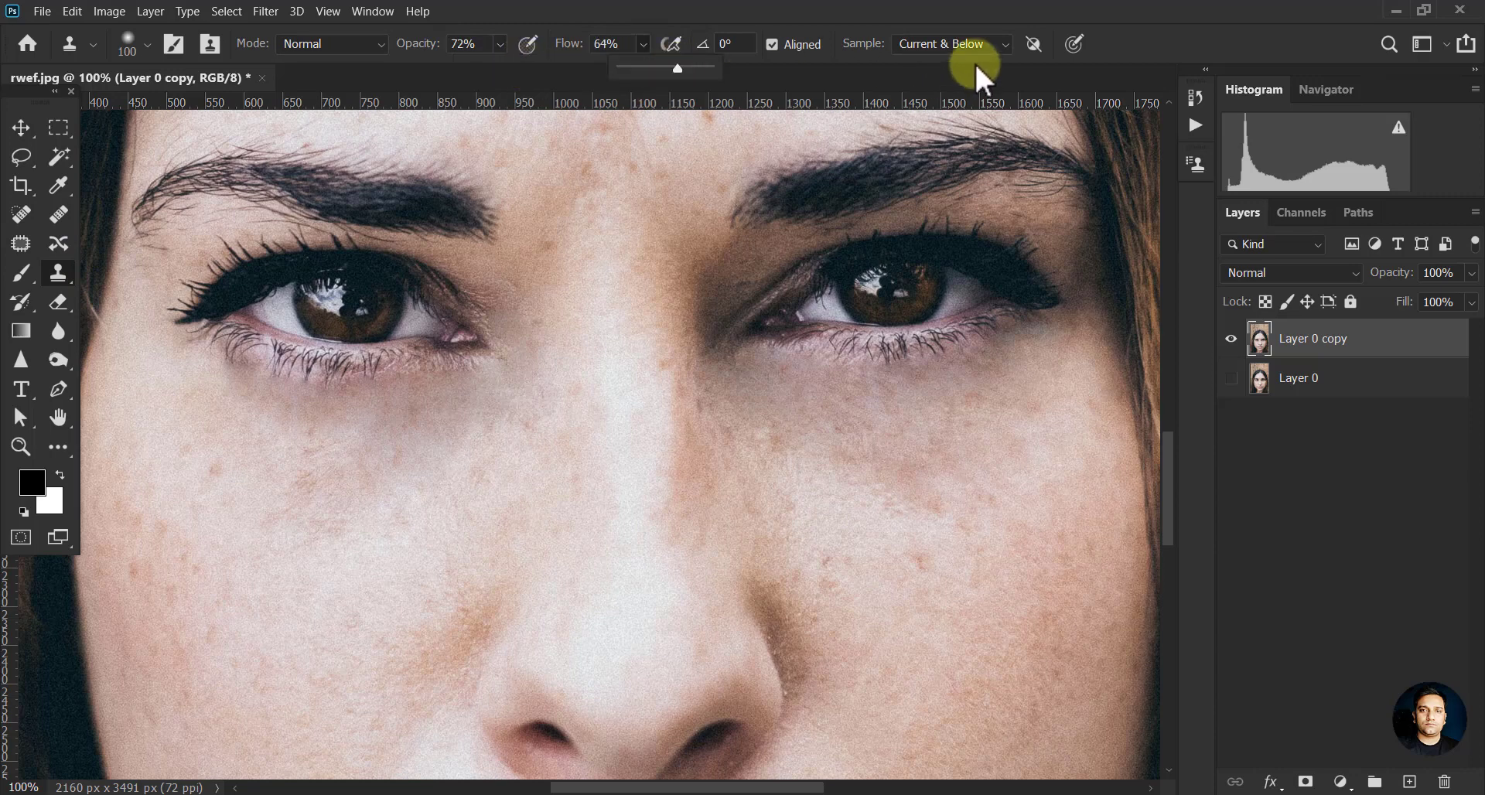
Keep the Clone Stamp sampling set to Current & Below and add a new empty layer above Layer 0 copy.
{"action": "left_click", "coordinate": [1006, 44]}
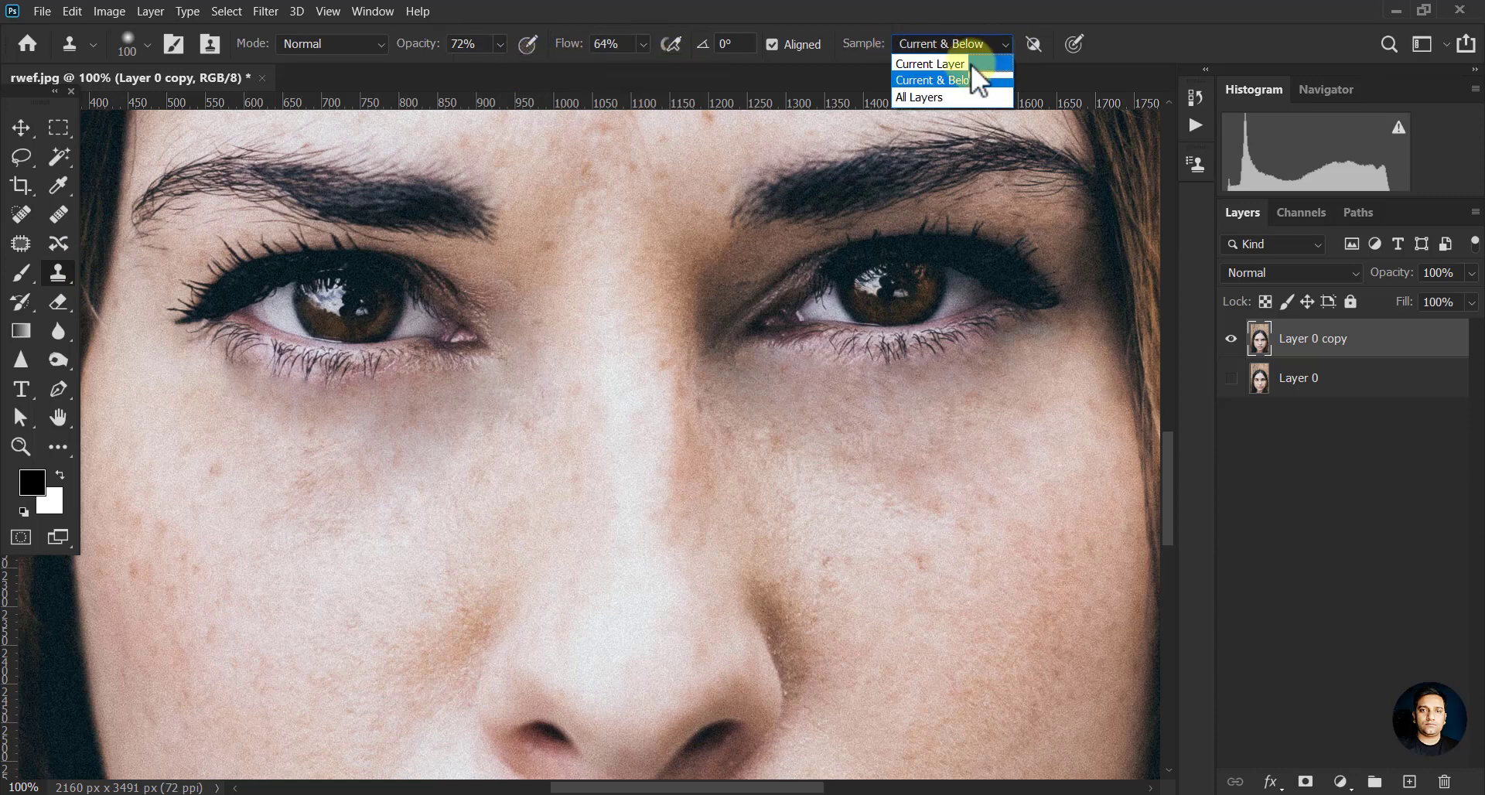
{"action": "left_click", "coordinate": [934, 80]}
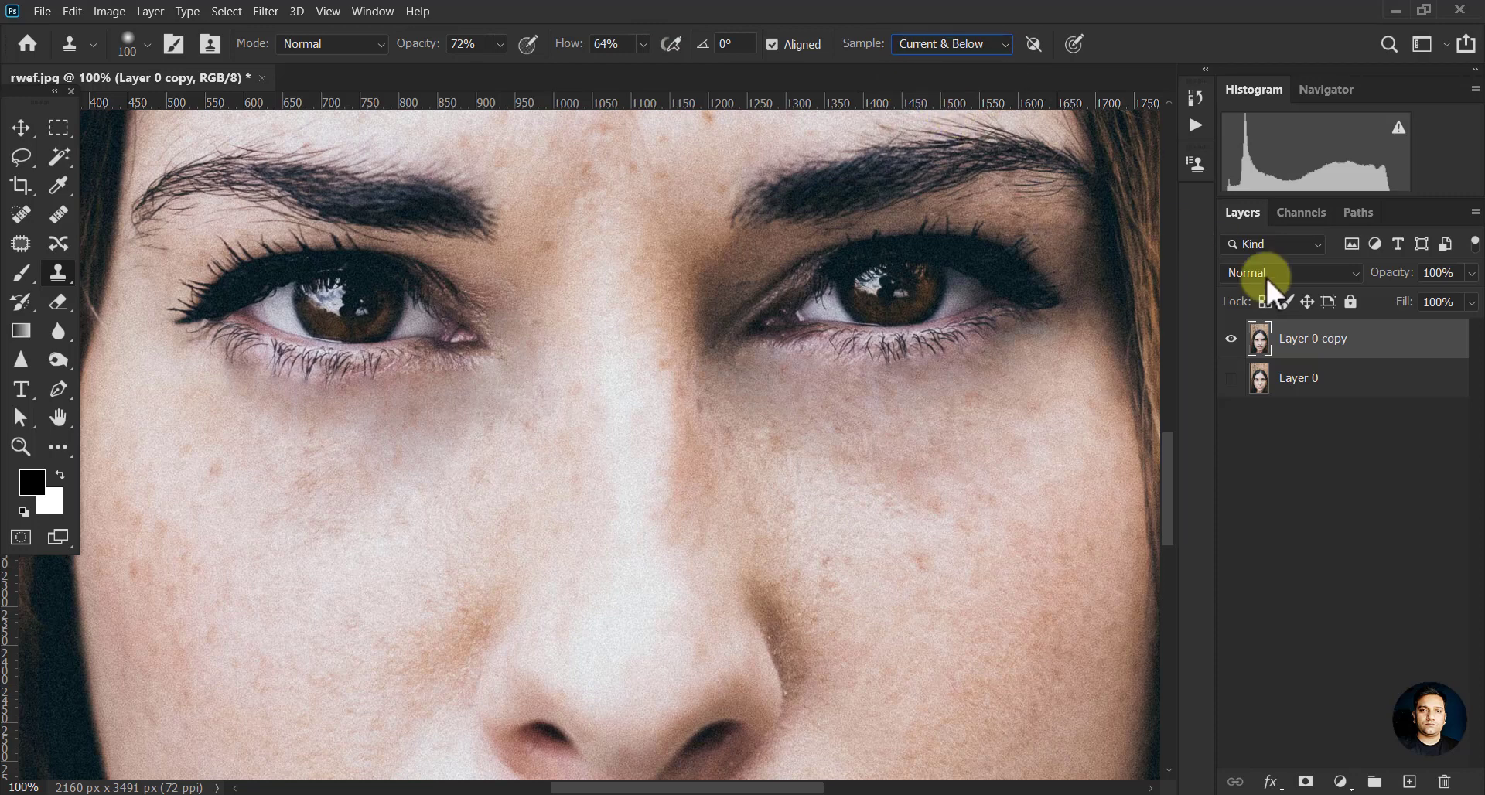
{"action": "key", "text": "ctrl+shift+alt+n"}
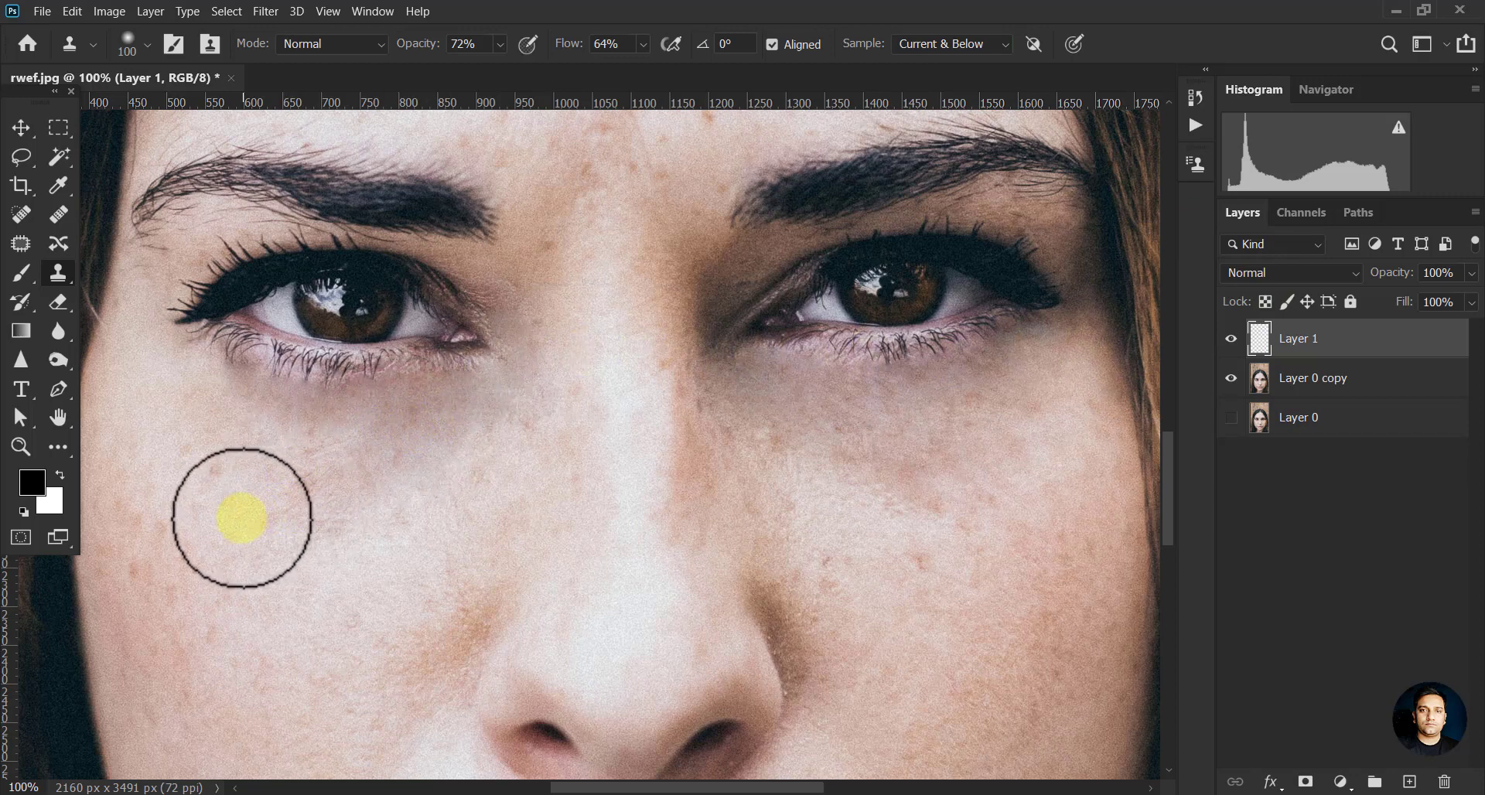
Clone clear cheek skin over the darkened area below the left eye on Layer 1.
{"action": "key", "text": "alt"}
{"action": "left_click", "coordinate": [254, 506], "text": "alt"}
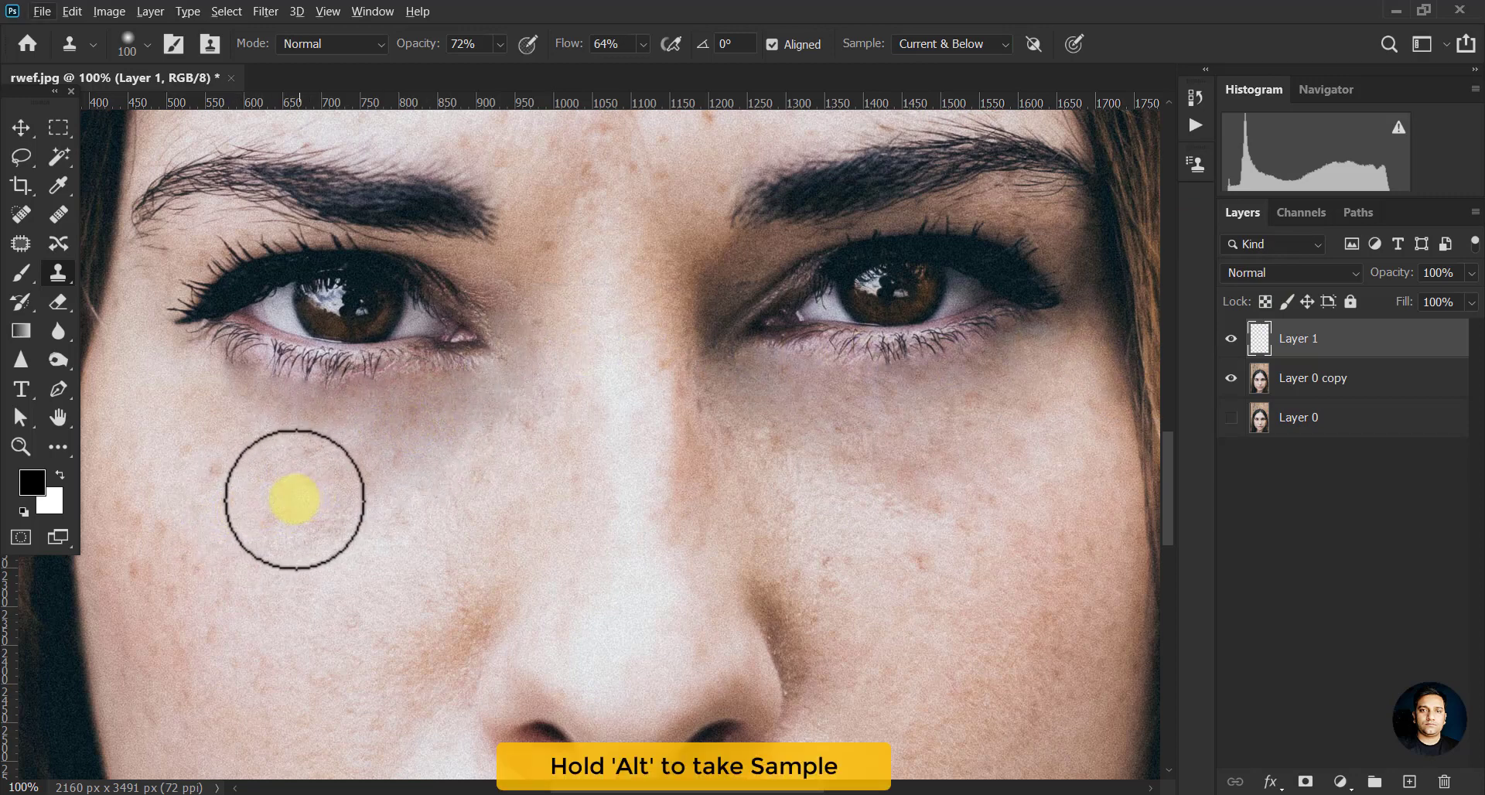
{"action": "mouse_move", "coordinate": [295, 501]}
{"action": "left_mouse_down"}
{"action": "mouse_move", "coordinate": [291, 457]}
{"action": "mouse_move", "coordinate": [327, 445]}
{"action": "left_mouse_up"}
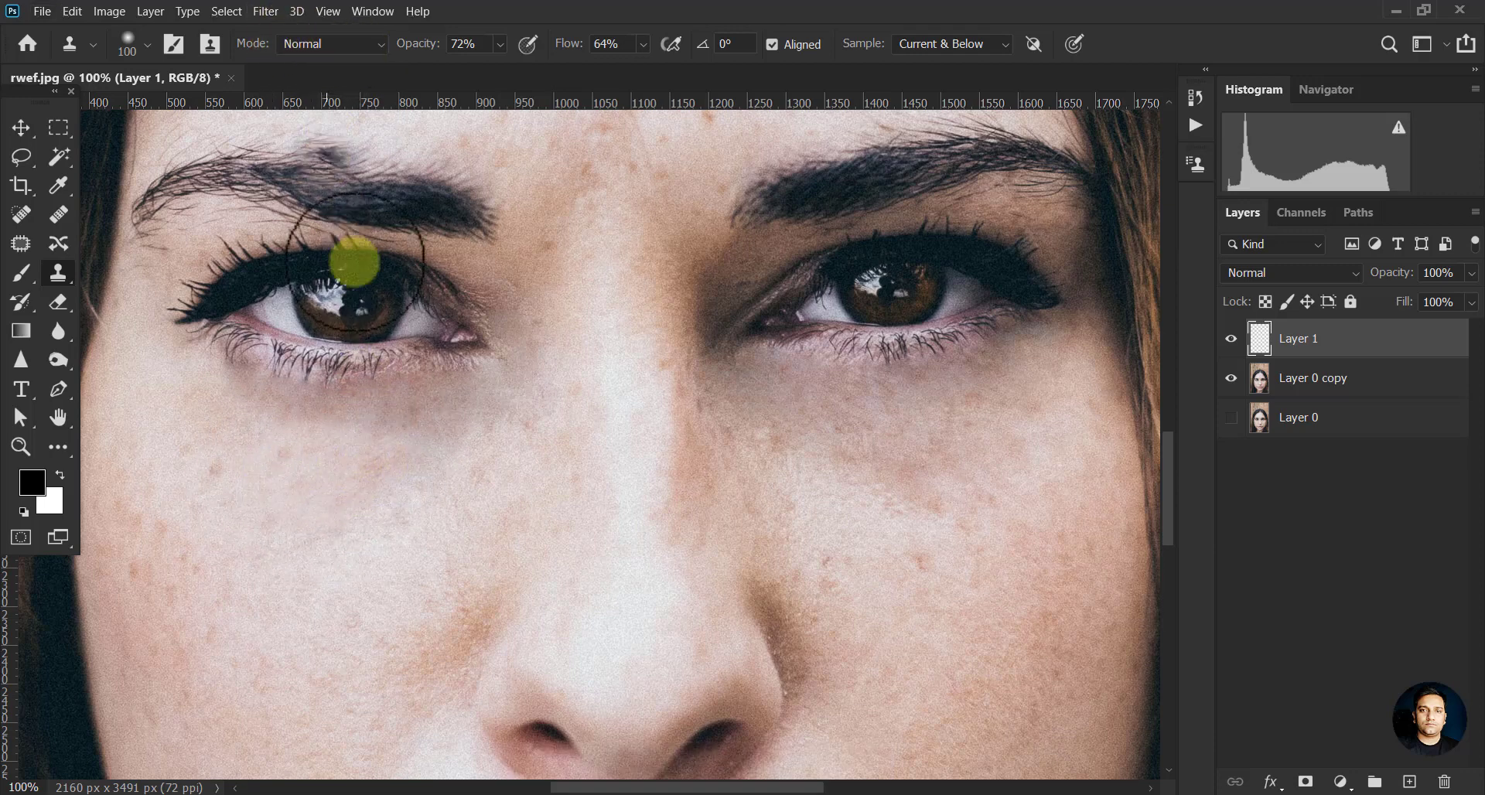
{"action": "mouse_move", "coordinate": [217, 471]}
{"action": "left_mouse_down"}
{"action": "mouse_move", "coordinate": [293, 457]}
{"action": "mouse_move", "coordinate": [236, 452]}
{"action": "mouse_move", "coordinate": [298, 457]}
{"action": "mouse_move", "coordinate": [278, 442]}
{"action": "mouse_move", "coordinate": [367, 445]}
{"action": "mouse_move", "coordinate": [328, 507]}
{"action": "mouse_move", "coordinate": [311, 497]}
{"action": "mouse_move", "coordinate": [415, 431]}
{"action": "mouse_move", "coordinate": [386, 463]}
{"action": "mouse_move", "coordinate": [490, 427]}
{"action": "mouse_move", "coordinate": [428, 454]}
{"action": "mouse_move", "coordinate": [441, 442]}
{"action": "mouse_move", "coordinate": [285, 431]}
{"action": "mouse_move", "coordinate": [418, 425]}
{"action": "mouse_move", "coordinate": [288, 411]}
{"action": "mouse_move", "coordinate": [220, 376]}
{"action": "mouse_move", "coordinate": [309, 404]}
{"action": "mouse_move", "coordinate": [514, 381]}
{"action": "mouse_move", "coordinate": [312, 488]}
{"action": "mouse_move", "coordinate": [454, 484]}
{"action": "mouse_move", "coordinate": [532, 382]}
{"action": "mouse_move", "coordinate": [414, 484]}
{"action": "mouse_move", "coordinate": [491, 441]}
{"action": "mouse_move", "coordinate": [461, 421]}
{"action": "mouse_move", "coordinate": [531, 371]}
{"action": "mouse_move", "coordinate": [514, 276]}
{"action": "mouse_move", "coordinate": [591, 378]}
{"action": "mouse_move", "coordinate": [775, 386]}
{"action": "mouse_move", "coordinate": [541, 405]}
{"action": "mouse_move", "coordinate": [825, 464]}
{"action": "mouse_move", "coordinate": [670, 434]}
{"action": "left_mouse_up"}
{"action": "left_click", "coordinate": [195, 466], "text": "alt"}
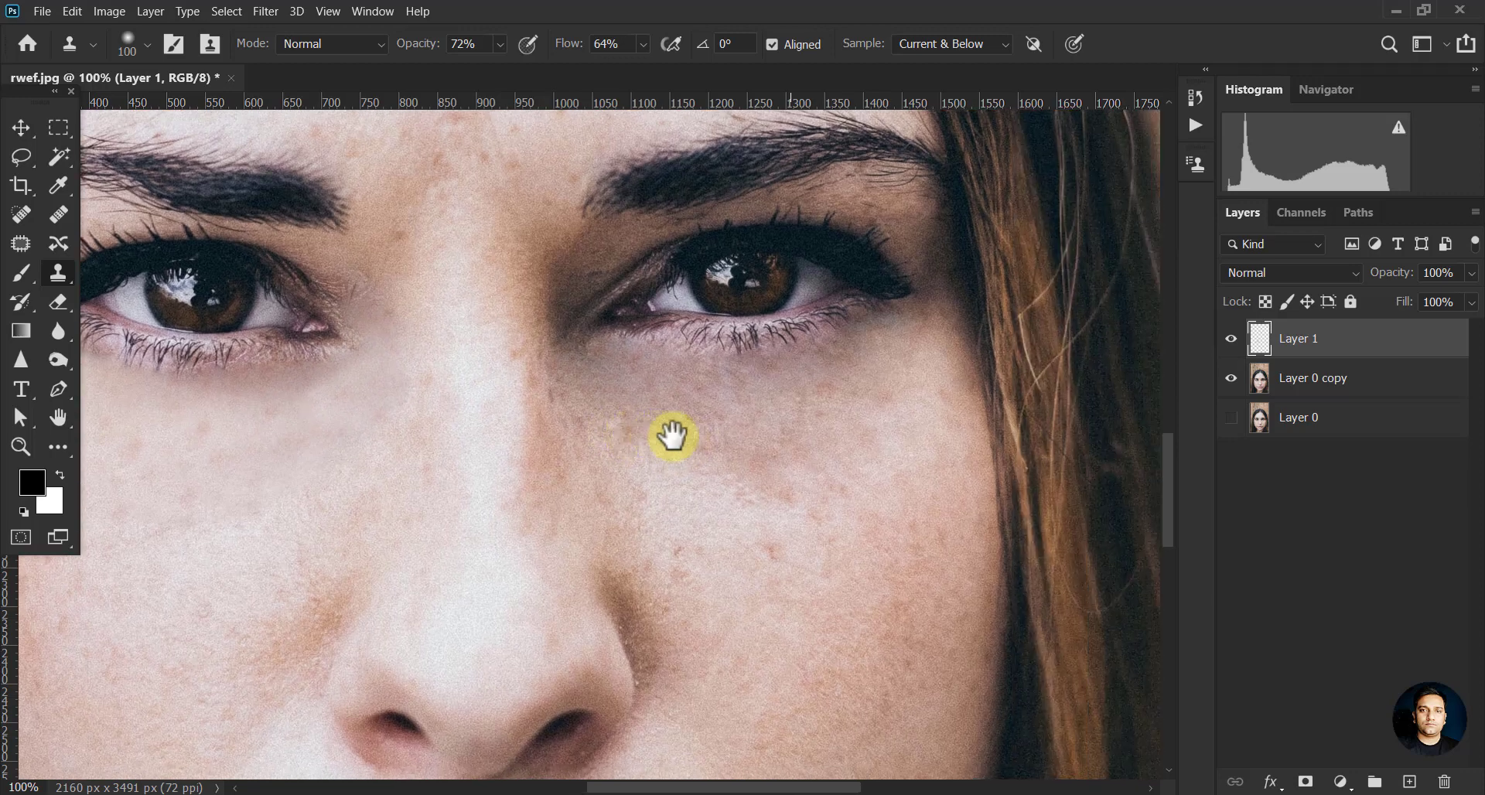
Clone clear cheek skin over the shaded area and spots below the right eye.
{"action": "left_click", "coordinate": [852, 487], "text": "alt"}
{"action": "mouse_move", "coordinate": [812, 502]}
{"action": "left_mouse_down"}
{"action": "mouse_move", "coordinate": [735, 444]}
{"action": "mouse_move", "coordinate": [744, 457]}
{"action": "left_mouse_up"}
{"action": "left_click", "coordinate": [732, 521], "text": "alt"}
{"action": "mouse_move", "coordinate": [649, 459]}
{"action": "left_mouse_down"}
{"action": "mouse_move", "coordinate": [716, 441]}
{"action": "mouse_move", "coordinate": [618, 424]}
{"action": "mouse_move", "coordinate": [590, 398]}
{"action": "mouse_move", "coordinate": [736, 423]}
{"action": "mouse_move", "coordinate": [620, 405]}
{"action": "mouse_move", "coordinate": [596, 381]}
{"action": "mouse_move", "coordinate": [819, 390]}
{"action": "left_mouse_up"}
{"action": "left_click", "coordinate": [683, 516], "text": "alt"}
{"action": "mouse_move", "coordinate": [684, 516]}
{"action": "left_mouse_down"}
{"action": "mouse_move", "coordinate": [706, 471]}
{"action": "mouse_move", "coordinate": [869, 441]}
{"action": "mouse_move", "coordinate": [830, 374]}
{"action": "mouse_move", "coordinate": [742, 382]}
{"action": "mouse_move", "coordinate": [895, 338]}
{"action": "mouse_move", "coordinate": [905, 404]}
{"action": "mouse_move", "coordinate": [931, 365]}
{"action": "mouse_move", "coordinate": [938, 374]}
{"action": "mouse_move", "coordinate": [932, 421]}
{"action": "mouse_move", "coordinate": [711, 477]}
{"action": "left_mouse_up"}
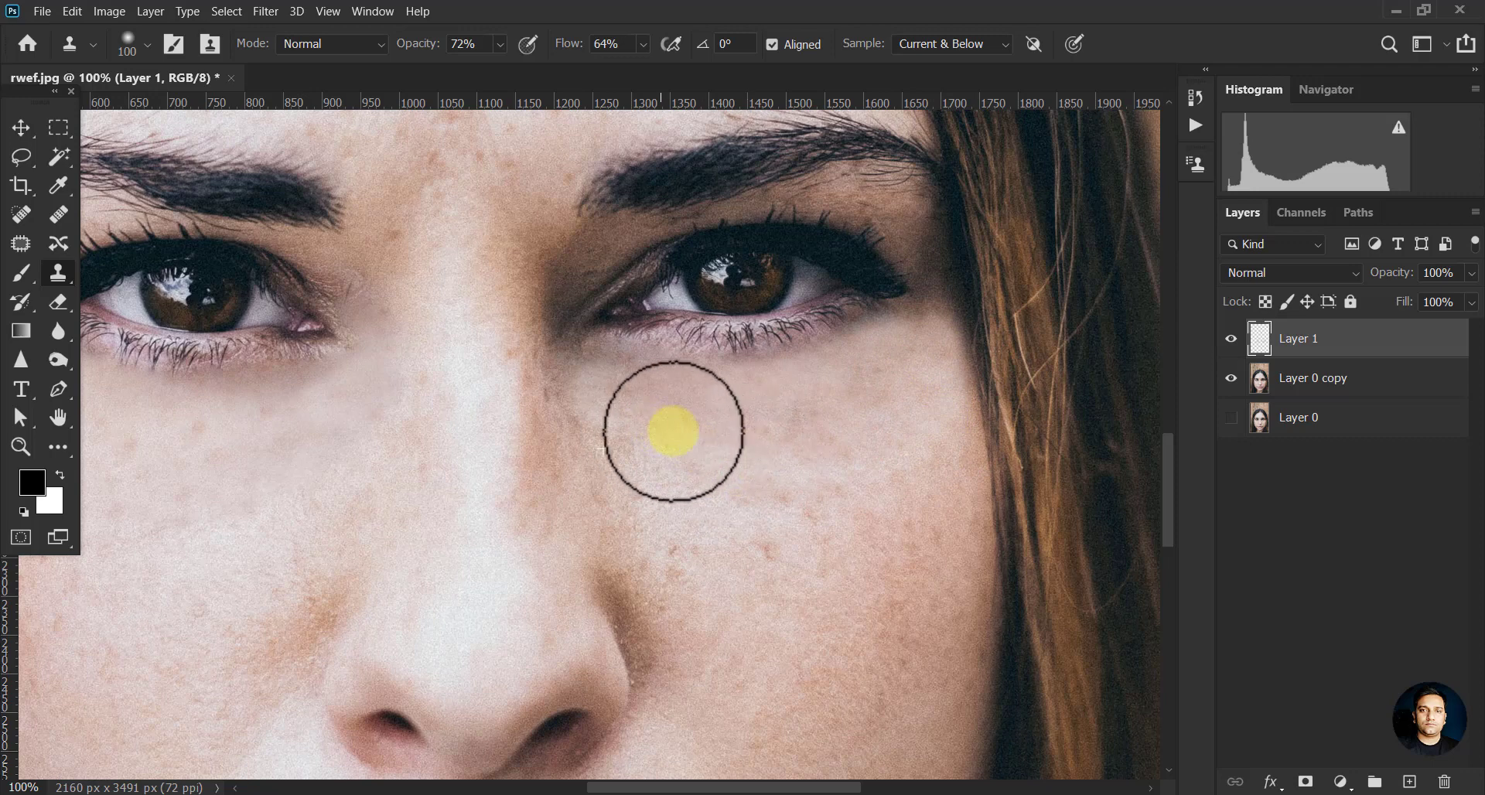
Clone nearby skin over the dark patch between the nose and the right eye's inner corner.
{"action": "mouse_move", "coordinate": [615, 460]}
{"action": "left_mouse_down"}
{"action": "mouse_move", "coordinate": [574, 439]}
{"action": "mouse_move", "coordinate": [649, 424]}
{"action": "mouse_move", "coordinate": [580, 382]}
{"action": "mouse_move", "coordinate": [729, 387]}
{"action": "mouse_move", "coordinate": [571, 376]}
{"action": "left_mouse_up"}
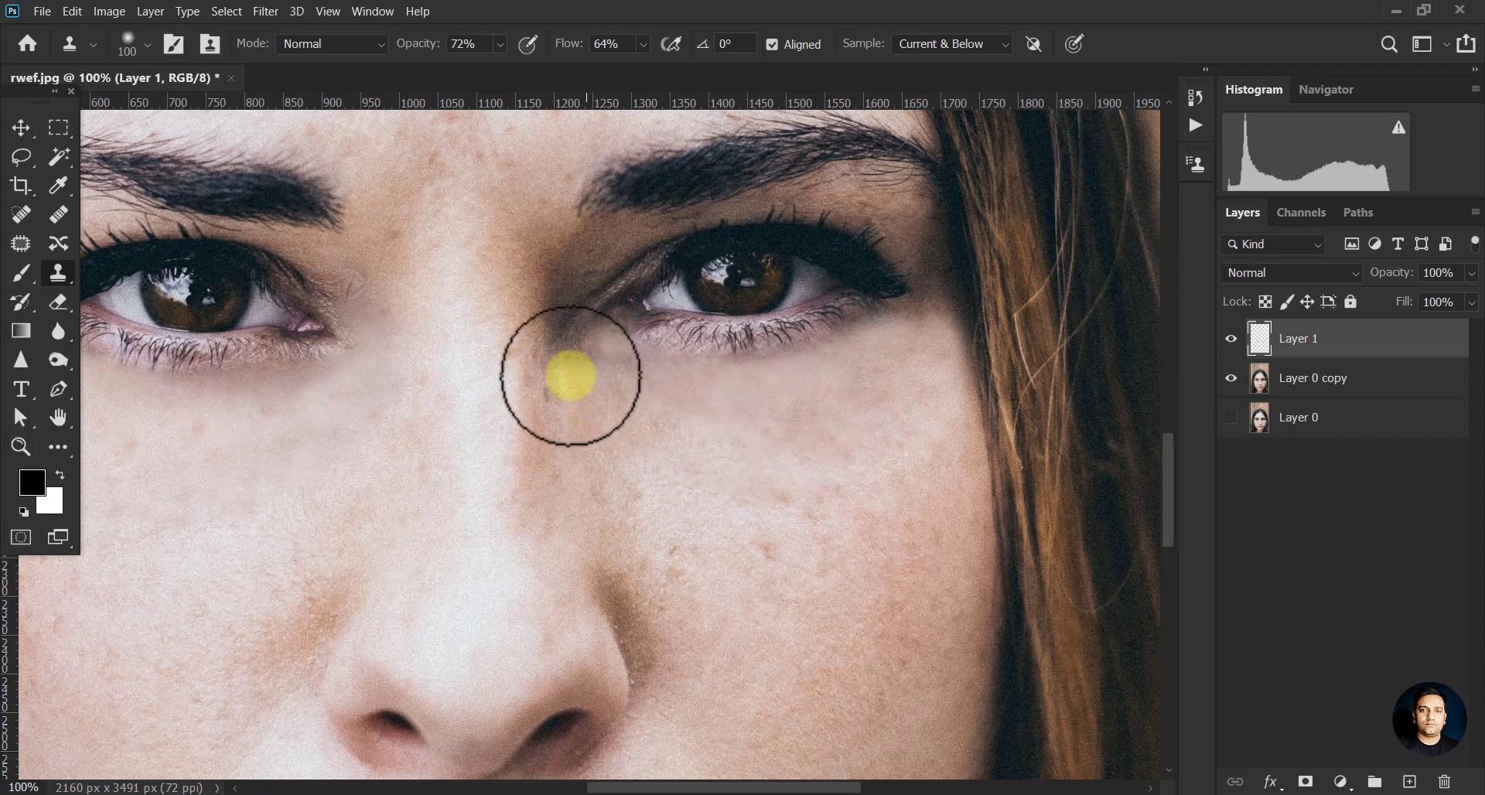
{"action": "left_click", "coordinate": [551, 429], "text": "alt"}
{"action": "mouse_move", "coordinate": [549, 425]}
{"action": "left_mouse_down"}
{"action": "mouse_move", "coordinate": [575, 413]}
{"action": "mouse_move", "coordinate": [551, 380]}
{"action": "left_mouse_up"}
{"action": "mouse_move", "coordinate": [555, 376]}
{"action": "left_mouse_down"}
{"action": "mouse_move", "coordinate": [580, 441]}
{"action": "mouse_move", "coordinate": [553, 375]}
{"action": "mouse_move", "coordinate": [563, 421]}
{"action": "left_mouse_up"}
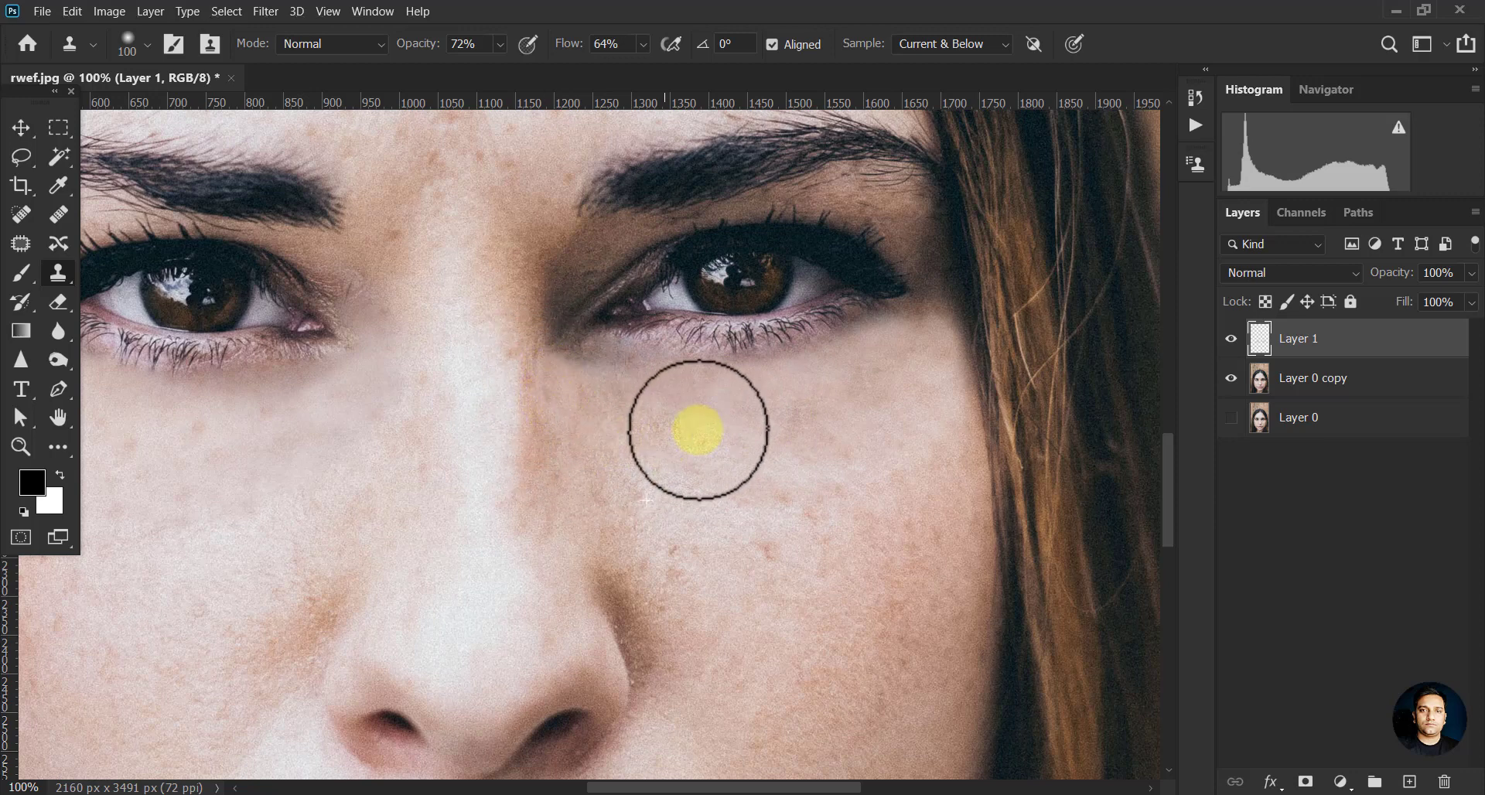
Clone light cheek skin over the shadow around the outer corner of the right eye, up to the hairline.
{"action": "left_click", "coordinate": [897, 411], "text": "alt"}
{"action": "mouse_move", "coordinate": [921, 325]}
{"action": "left_mouse_down"}
{"action": "mouse_move", "coordinate": [856, 450]}
{"action": "mouse_move", "coordinate": [934, 348]}
{"action": "mouse_move", "coordinate": [943, 264]}
{"action": "mouse_move", "coordinate": [940, 383]}
{"action": "left_mouse_up"}
{"action": "left_click", "coordinate": [885, 457], "text": "alt"}
{"action": "left_click", "coordinate": [943, 263]}
{"action": "left_click", "coordinate": [859, 451], "text": "alt"}
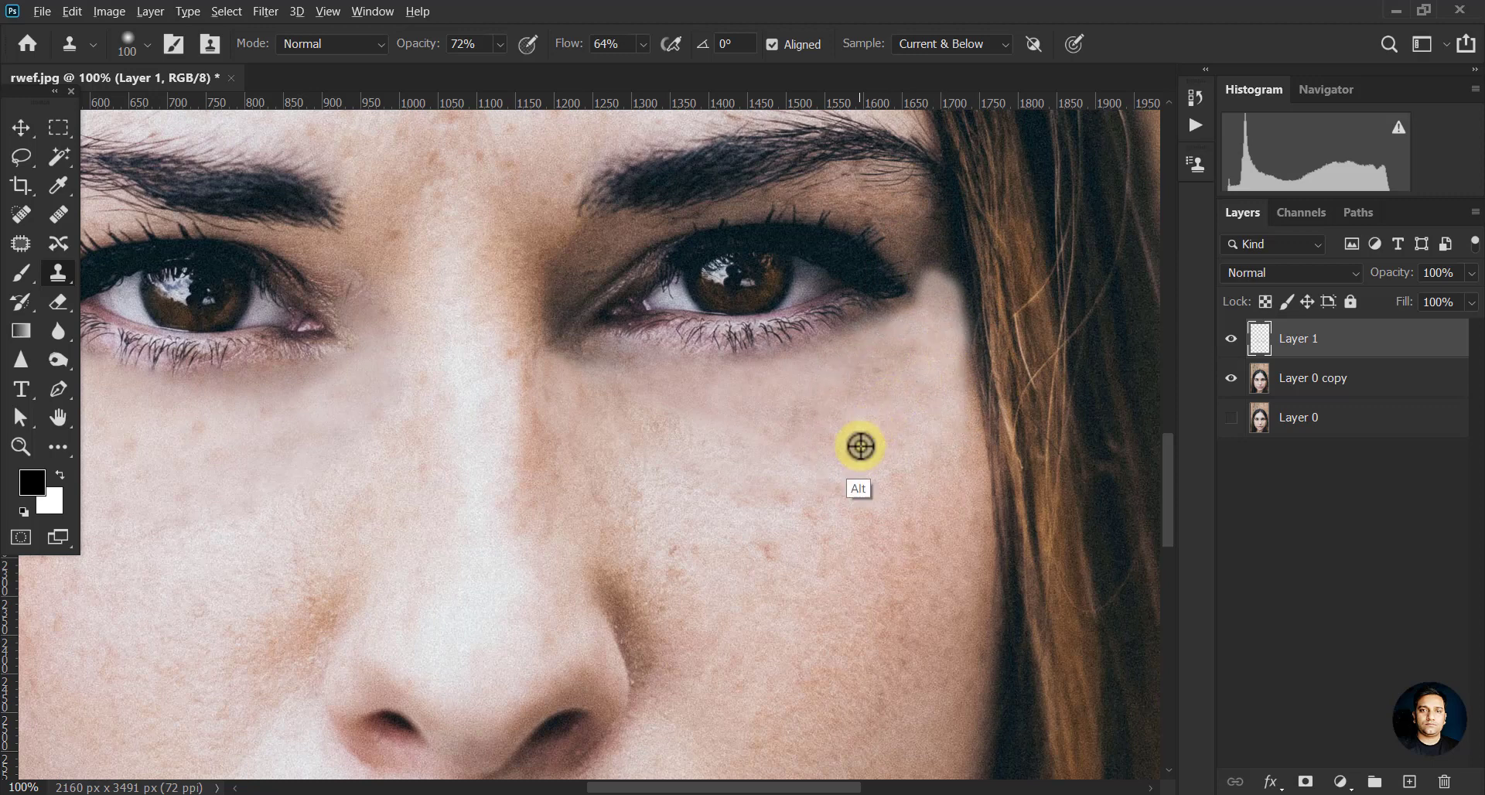
{"action": "left_click_drag", "start_coordinate": [934, 291], "coordinate": [918, 255]}
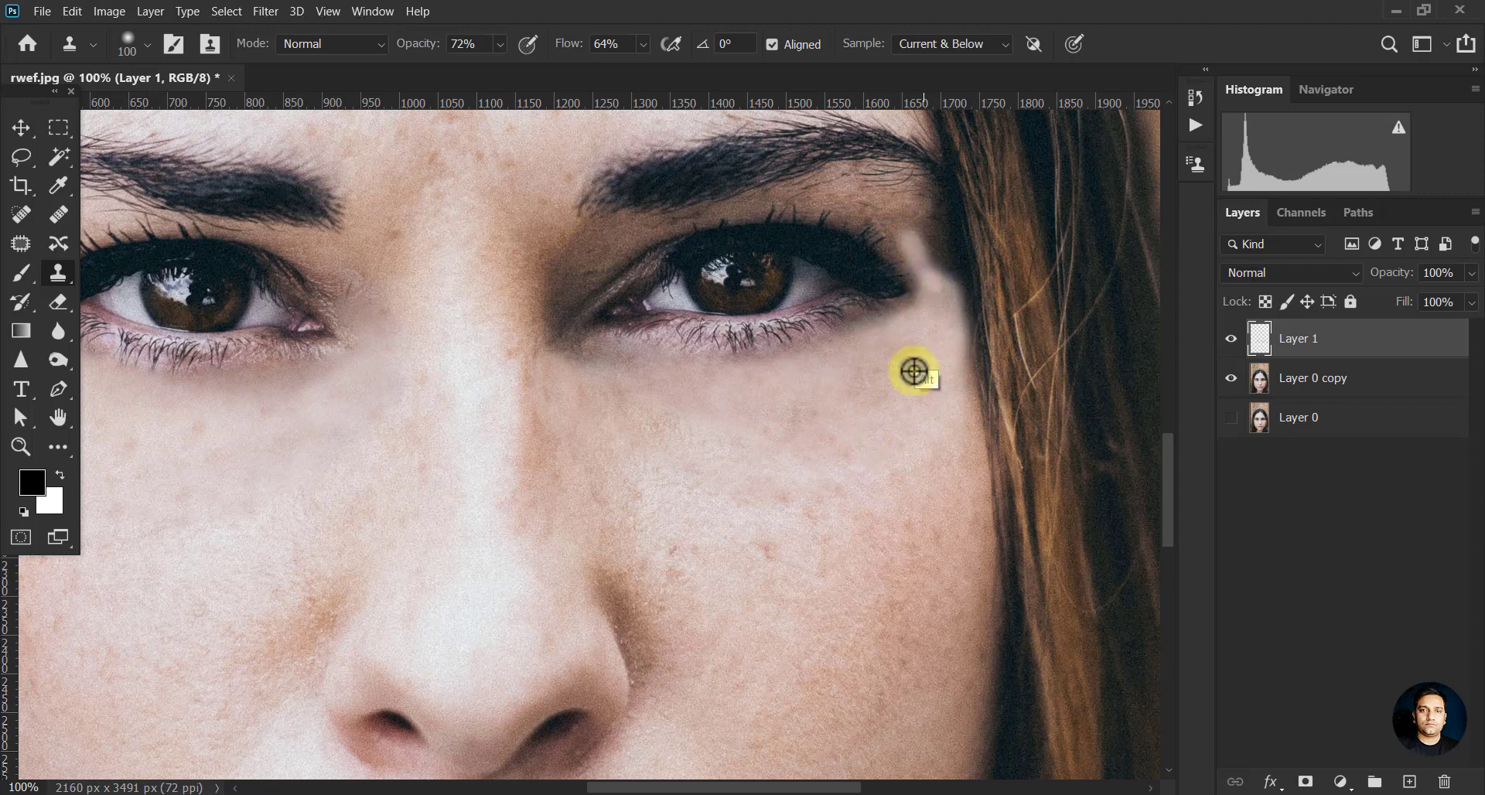
{"action": "left_click", "coordinate": [885, 437], "text": "alt"}
{"action": "left_click", "coordinate": [907, 302]}
{"action": "left_click", "coordinate": [785, 486], "text": "alt"}
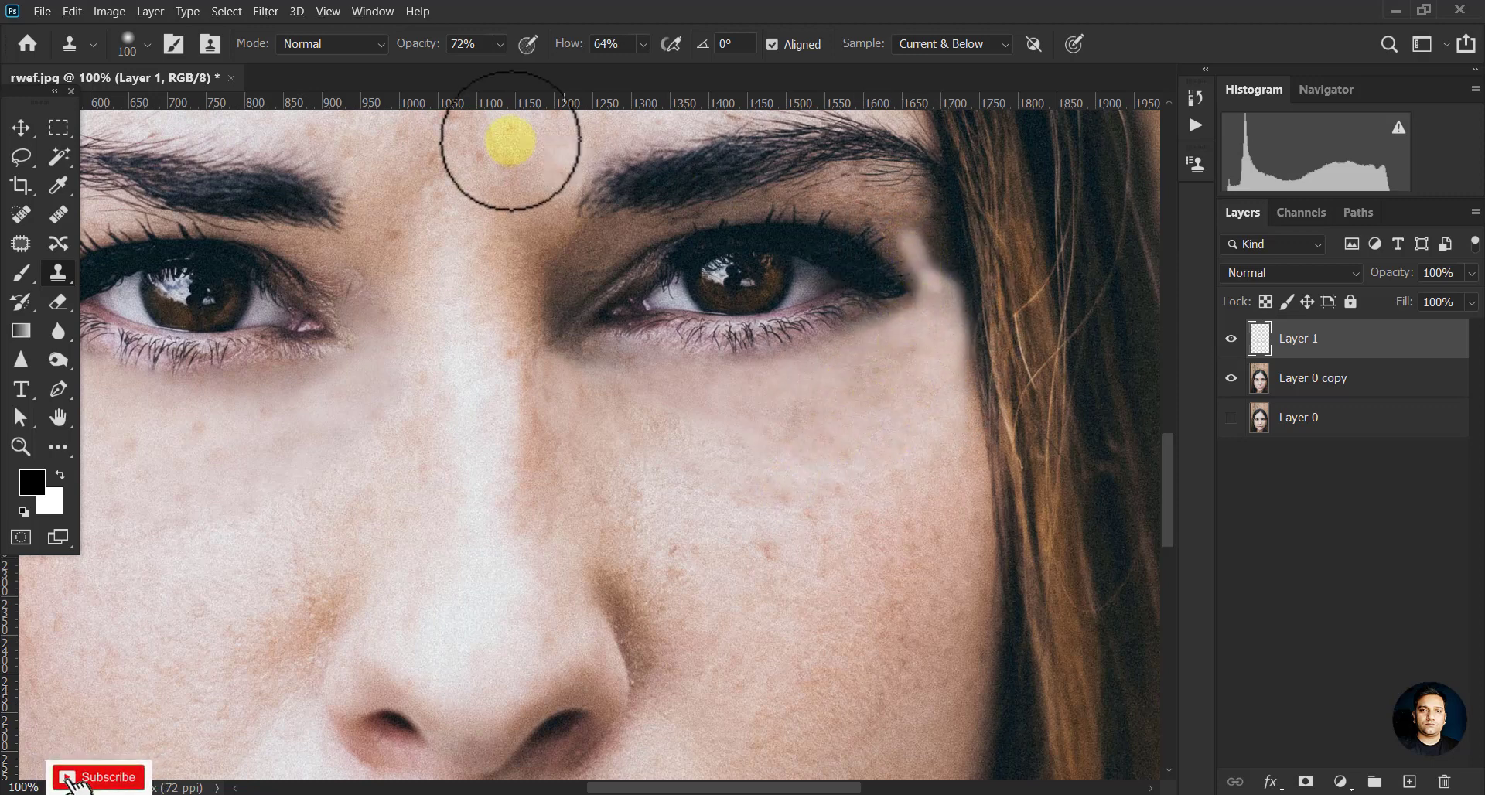
Lower the Clone Stamp's opacity to 38% and its flow to 30%.
{"action": "left_click", "coordinate": [501, 48]}
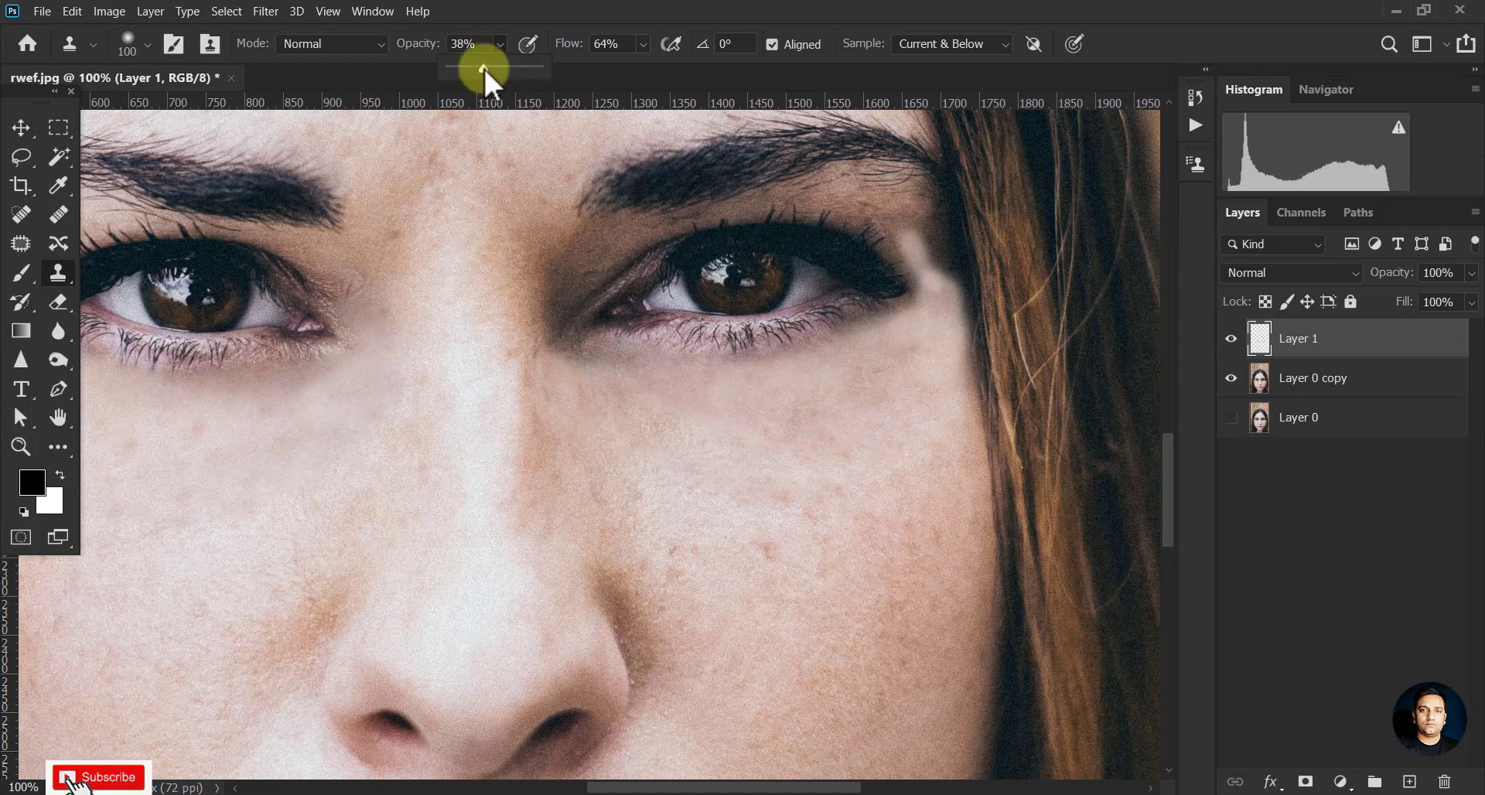
{"action": "left_click", "coordinate": [644, 44]}
{"action": "left_click", "coordinate": [623, 68]}
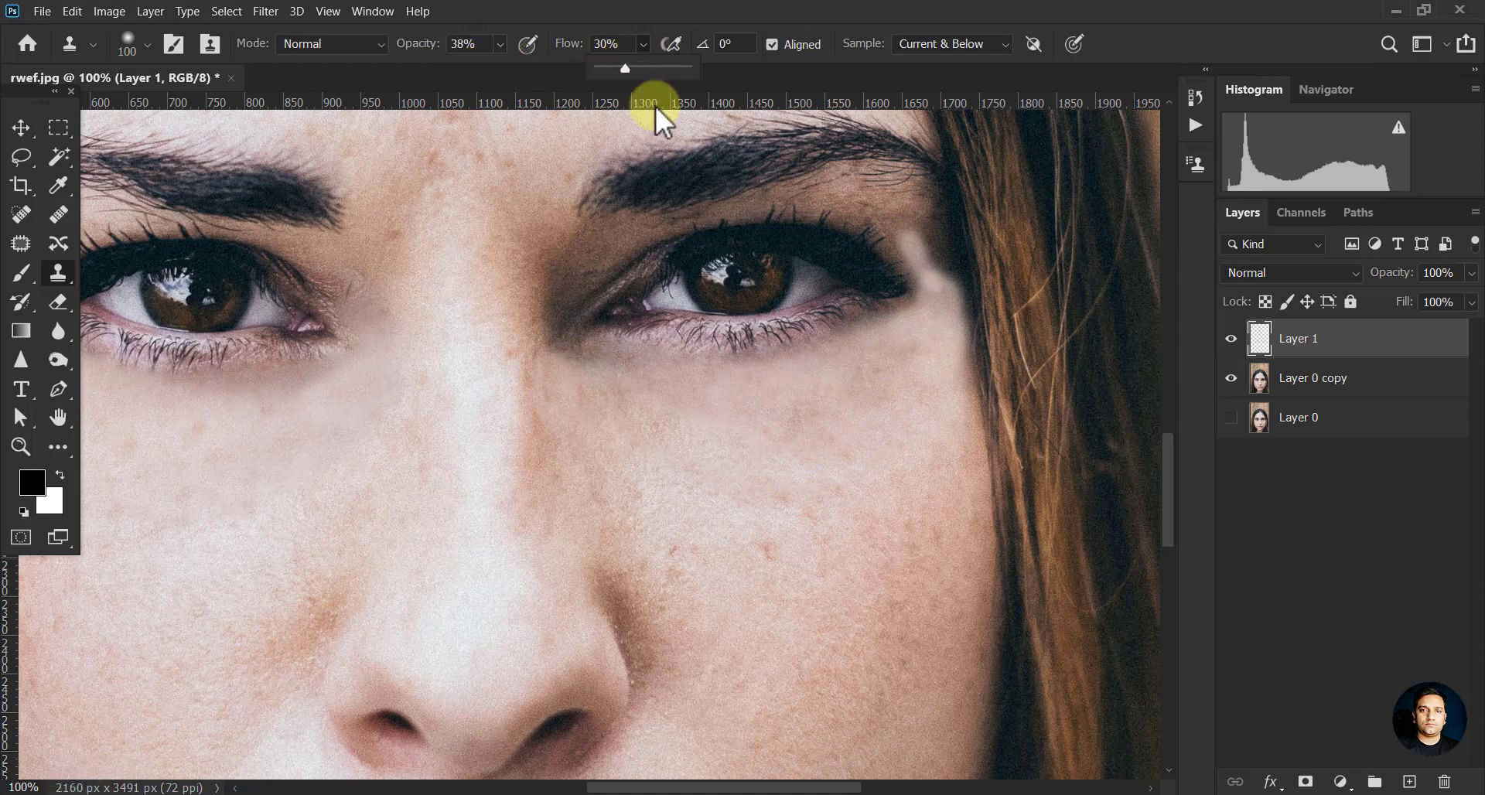
Softly clone light skin over the right eye's upper lid and inner corner, reducing the brush size to 50 for the finer areas.
{"action": "left_click", "coordinate": [912, 242]}
{"action": "mouse_move", "coordinate": [913, 243]}
{"action": "left_mouse_down"}
{"action": "mouse_move", "coordinate": [868, 214]}
{"action": "mouse_move", "coordinate": [915, 260]}
{"action": "mouse_move", "coordinate": [905, 232]}
{"action": "mouse_move", "coordinate": [923, 227]}
{"action": "mouse_move", "coordinate": [941, 288]}
{"action": "mouse_move", "coordinate": [934, 249]}
{"action": "mouse_move", "coordinate": [841, 195]}
{"action": "mouse_move", "coordinate": [823, 198]}
{"action": "mouse_move", "coordinate": [904, 211]}
{"action": "mouse_move", "coordinate": [760, 198]}
{"action": "mouse_move", "coordinate": [881, 237]}
{"action": "mouse_move", "coordinate": [770, 208]}
{"action": "mouse_move", "coordinate": [715, 213]}
{"action": "mouse_move", "coordinate": [613, 237]}
{"action": "mouse_move", "coordinate": [707, 216]}
{"action": "mouse_move", "coordinate": [588, 254]}
{"action": "mouse_move", "coordinate": [553, 297]}
{"action": "mouse_move", "coordinate": [597, 237]}
{"action": "mouse_move", "coordinate": [547, 275]}
{"action": "left_mouse_up"}
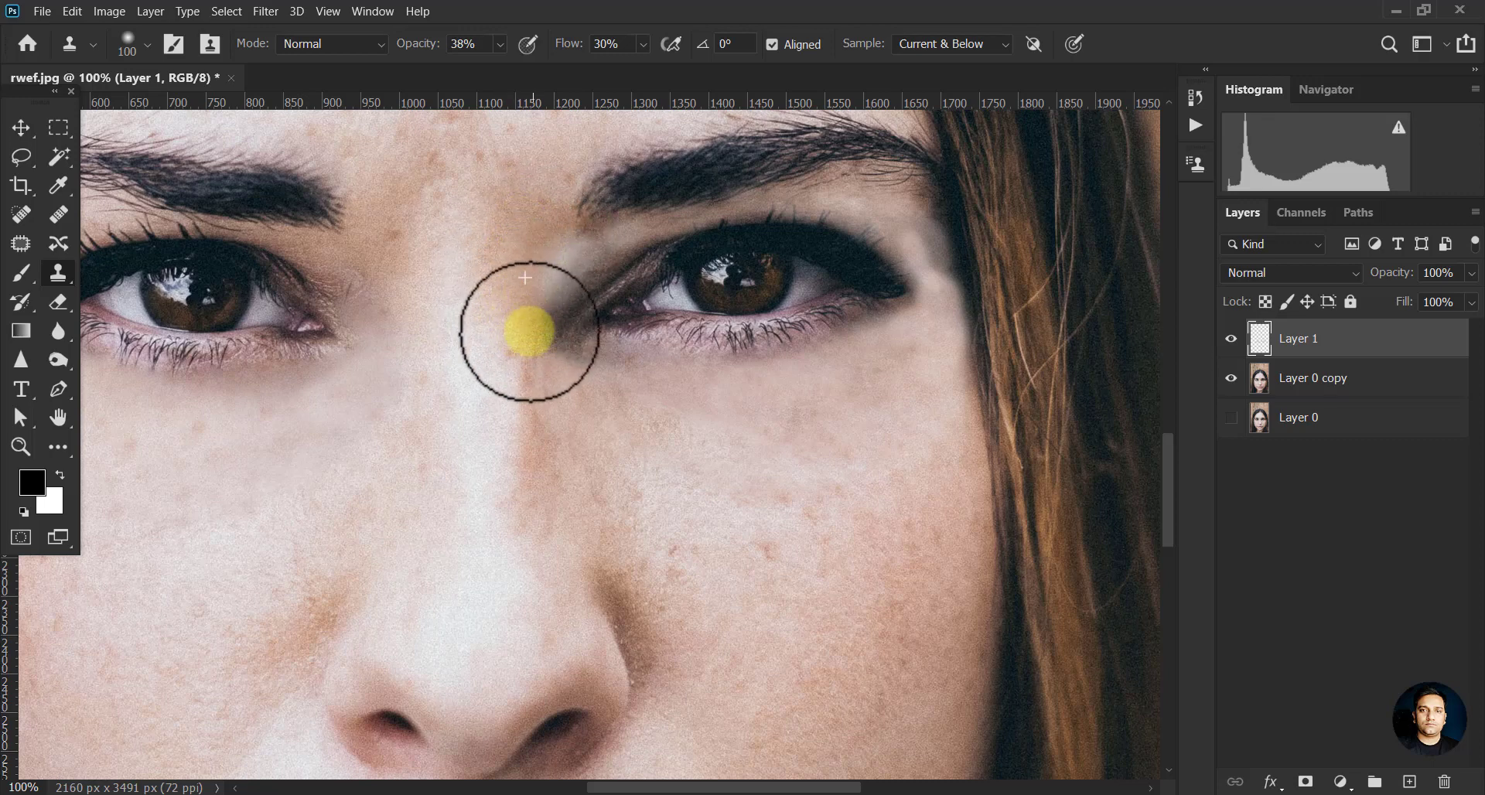
{"action": "mouse_move", "coordinate": [531, 339]}
{"action": "left_mouse_down"}
{"action": "mouse_move", "coordinate": [513, 396]}
{"action": "mouse_move", "coordinate": [526, 327]}
{"action": "left_mouse_up"}
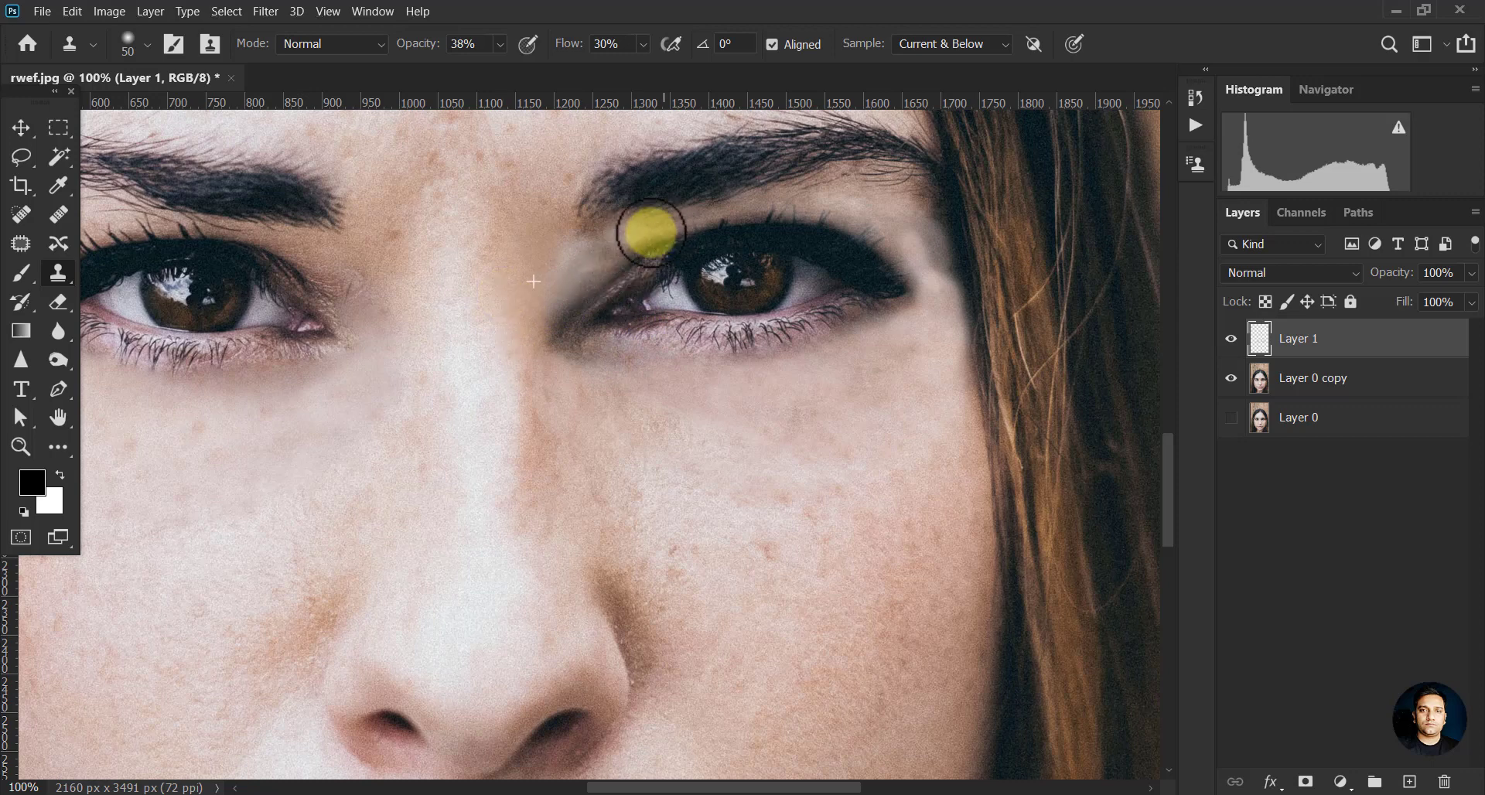
{"action": "left_click", "coordinate": [746, 468], "text": "alt"}
{"action": "mouse_move", "coordinate": [667, 245]}
{"action": "left_mouse_down"}
{"action": "mouse_move", "coordinate": [704, 224]}
{"action": "mouse_move", "coordinate": [647, 227]}
{"action": "mouse_move", "coordinate": [833, 201]}
{"action": "mouse_move", "coordinate": [680, 269]}
{"action": "left_mouse_up"}
{"action": "left_click_drag", "start_coordinate": [569, 318], "coordinate": [717, 351]}
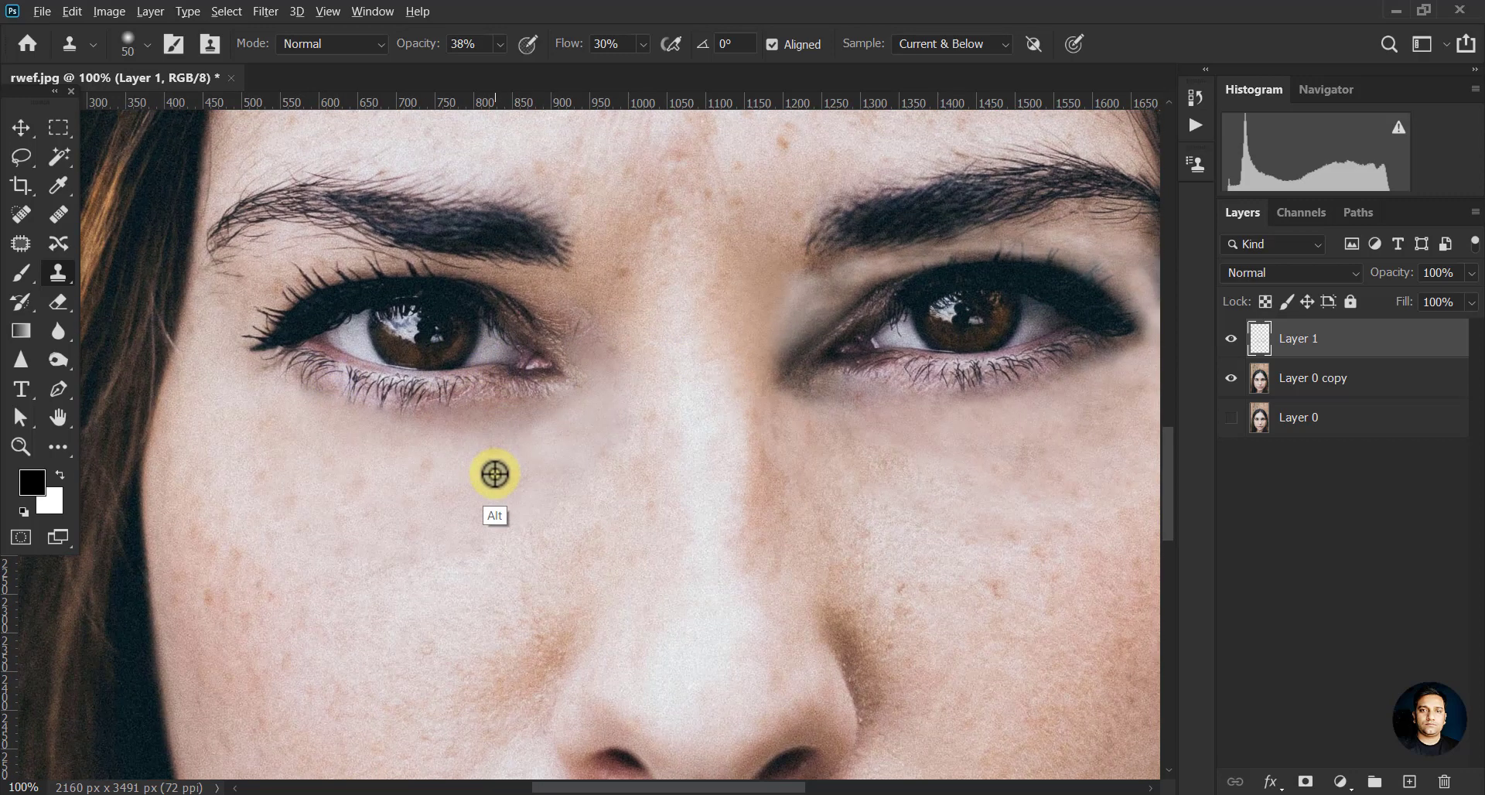
Clone clear under-eye skin over the inner corner of the left eye, enlarging the brush as needed.
{"action": "left_click", "coordinate": [494, 474], "text": "alt"}
{"action": "mouse_move", "coordinate": [588, 401]}
{"action": "left_mouse_down"}
{"action": "mouse_move", "coordinate": [613, 329]}
{"action": "mouse_move", "coordinate": [602, 357]}
{"action": "left_mouse_up"}
{"action": "key", "text": "bracketright"}
{"action": "key", "text": "bracketright"}
{"action": "key", "text": "bracketright"}
{"action": "key", "text": "bracketright"}
{"action": "key", "text": "bracketright"}
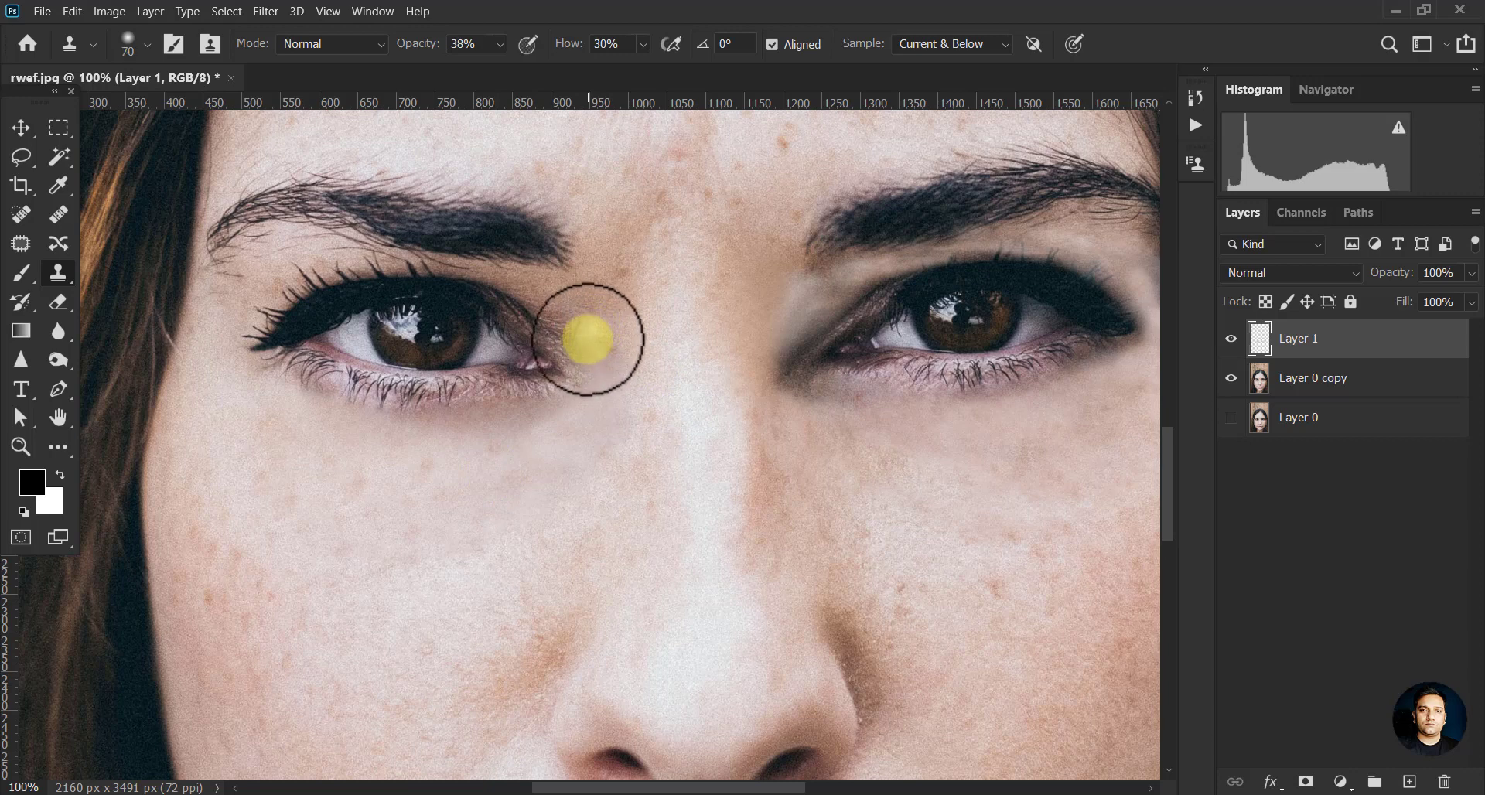
{"action": "mouse_move", "coordinate": [500, 510]}
{"action": "left_mouse_down"}
{"action": "mouse_move", "coordinate": [577, 306]}
{"action": "mouse_move", "coordinate": [609, 330]}
{"action": "mouse_move", "coordinate": [567, 316]}
{"action": "mouse_move", "coordinate": [603, 303]}
{"action": "mouse_move", "coordinate": [614, 337]}
{"action": "mouse_move", "coordinate": [596, 304]}
{"action": "mouse_move", "coordinate": [522, 279]}
{"action": "mouse_move", "coordinate": [612, 277]}
{"action": "mouse_move", "coordinate": [615, 404]}
{"action": "mouse_move", "coordinate": [572, 371]}
{"action": "left_mouse_up"}
Try to clone skin over the outer corner of the left eye, and undo the strokes.
{"action": "left_click", "coordinate": [229, 411], "text": "alt"}
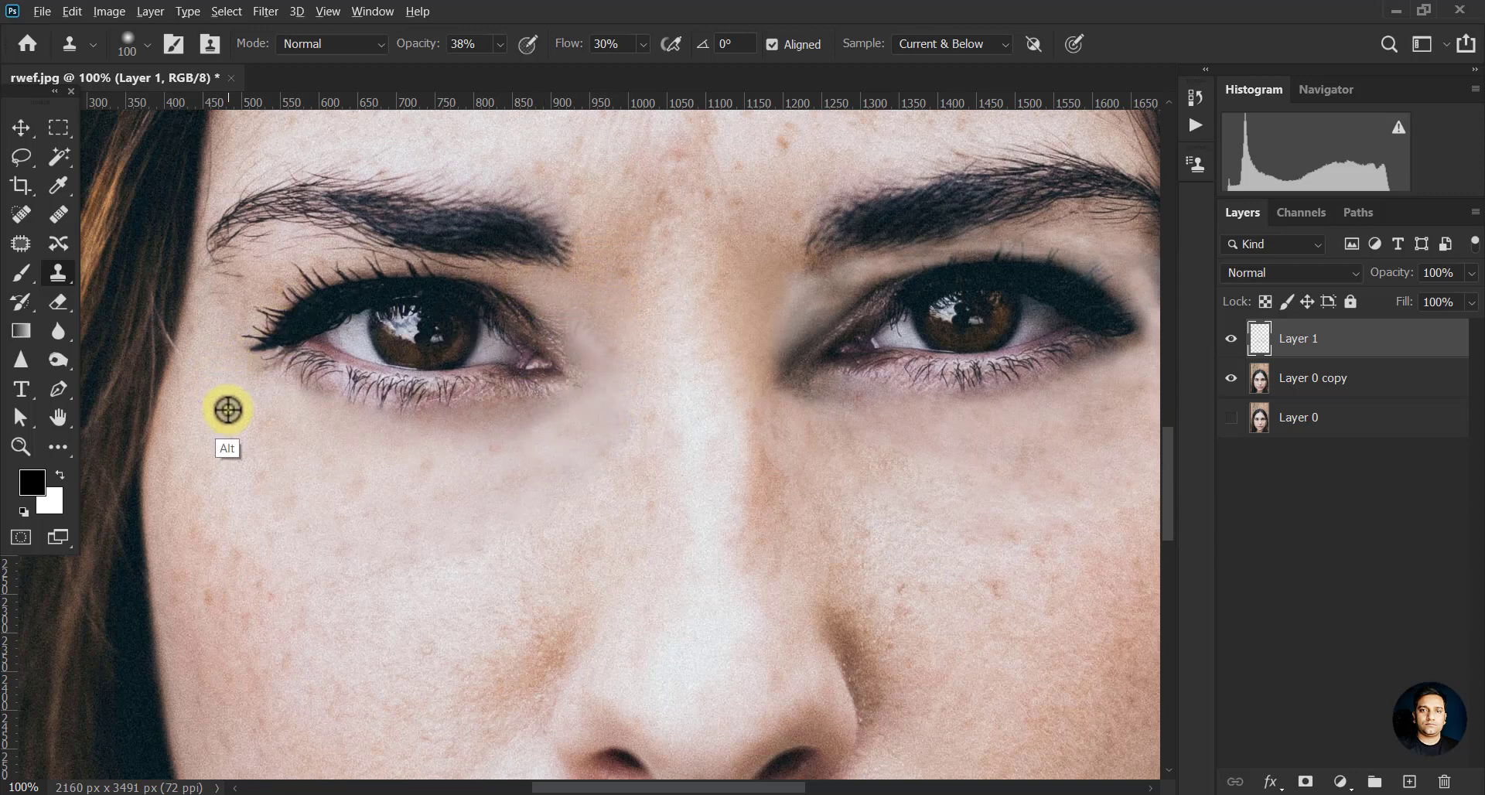
{"action": "mouse_move", "coordinate": [263, 294]}
{"action": "left_mouse_down"}
{"action": "mouse_move", "coordinate": [292, 278]}
{"action": "mouse_move", "coordinate": [281, 308]}
{"action": "left_mouse_up"}
{"action": "key", "text": "ctrl+z"}
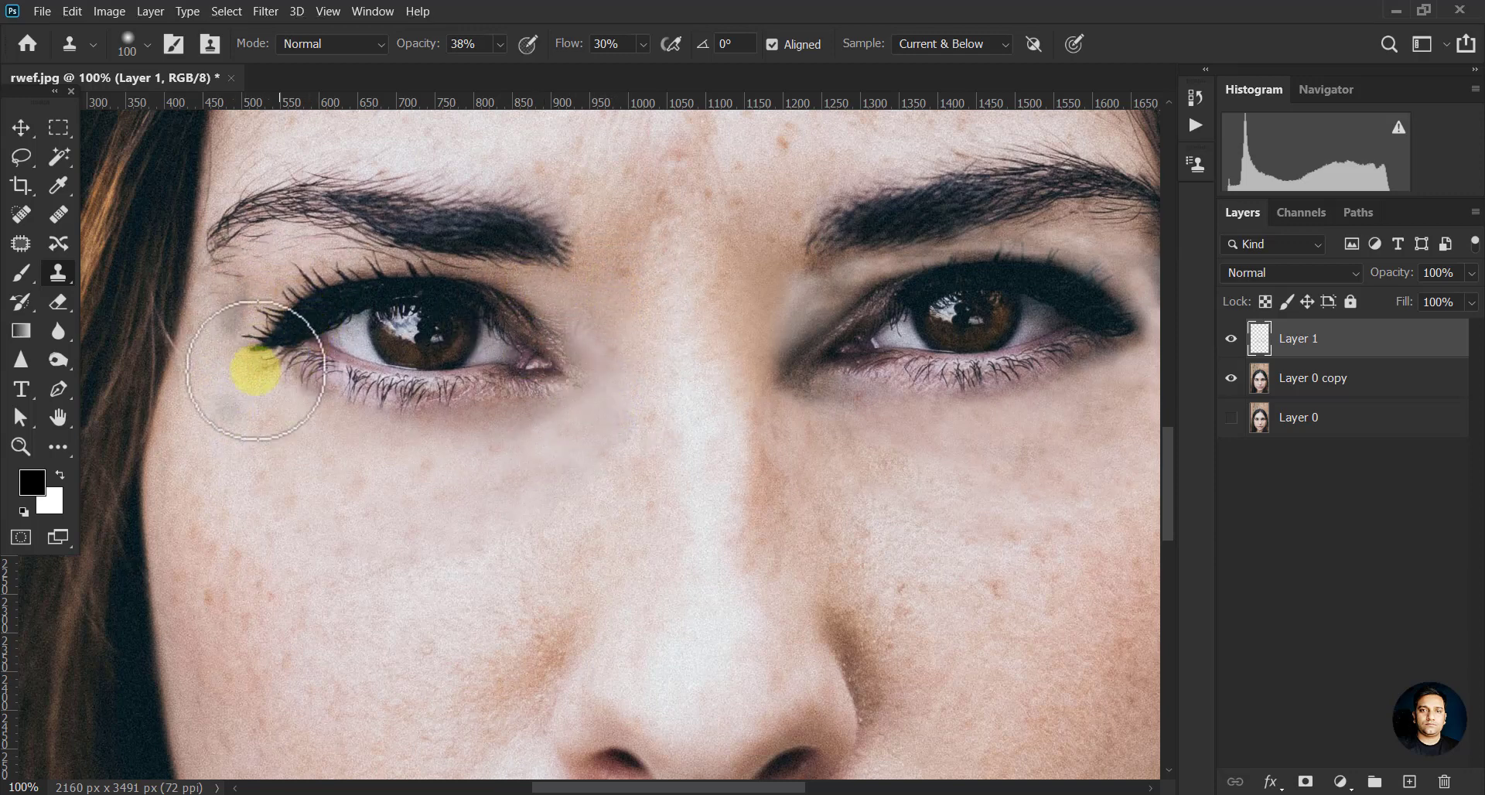
{"action": "left_click_drag", "start_coordinate": [256, 375], "coordinate": [260, 424]}
{"action": "key", "text": "ctrl+z"}
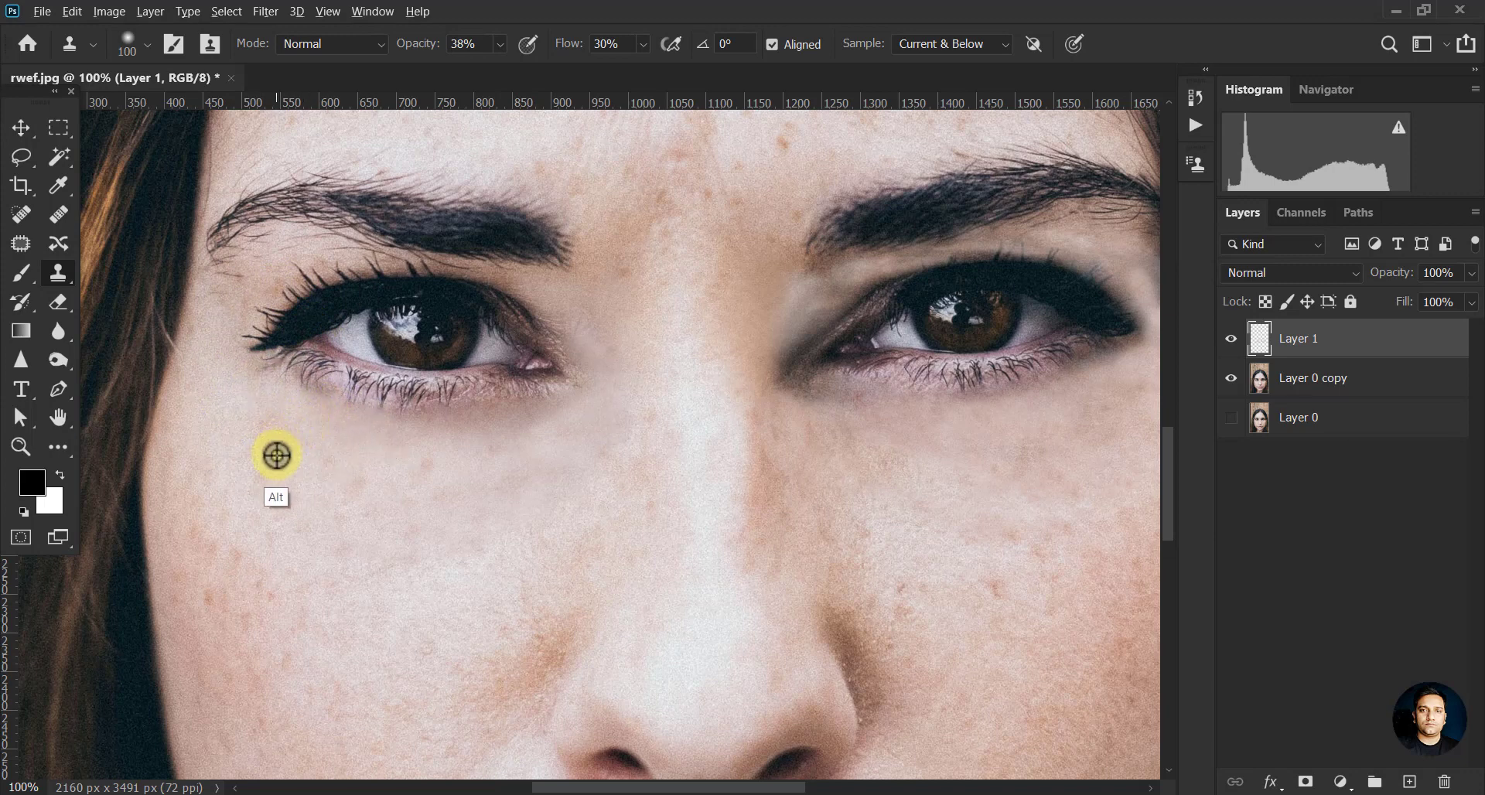
Clone light skin over the left eye's upper lid and over the shadow between the nose bridge and the right eye.
{"action": "left_click", "coordinate": [275, 454], "text": "alt"}
{"action": "mouse_move", "coordinate": [336, 272]}
{"action": "left_mouse_down"}
{"action": "mouse_move", "coordinate": [475, 279]}
{"action": "mouse_move", "coordinate": [574, 318]}
{"action": "left_mouse_up"}
{"action": "key", "text": "space"}
{"action": "left_click_drag", "start_coordinate": [835, 384], "coordinate": [786, 374]}
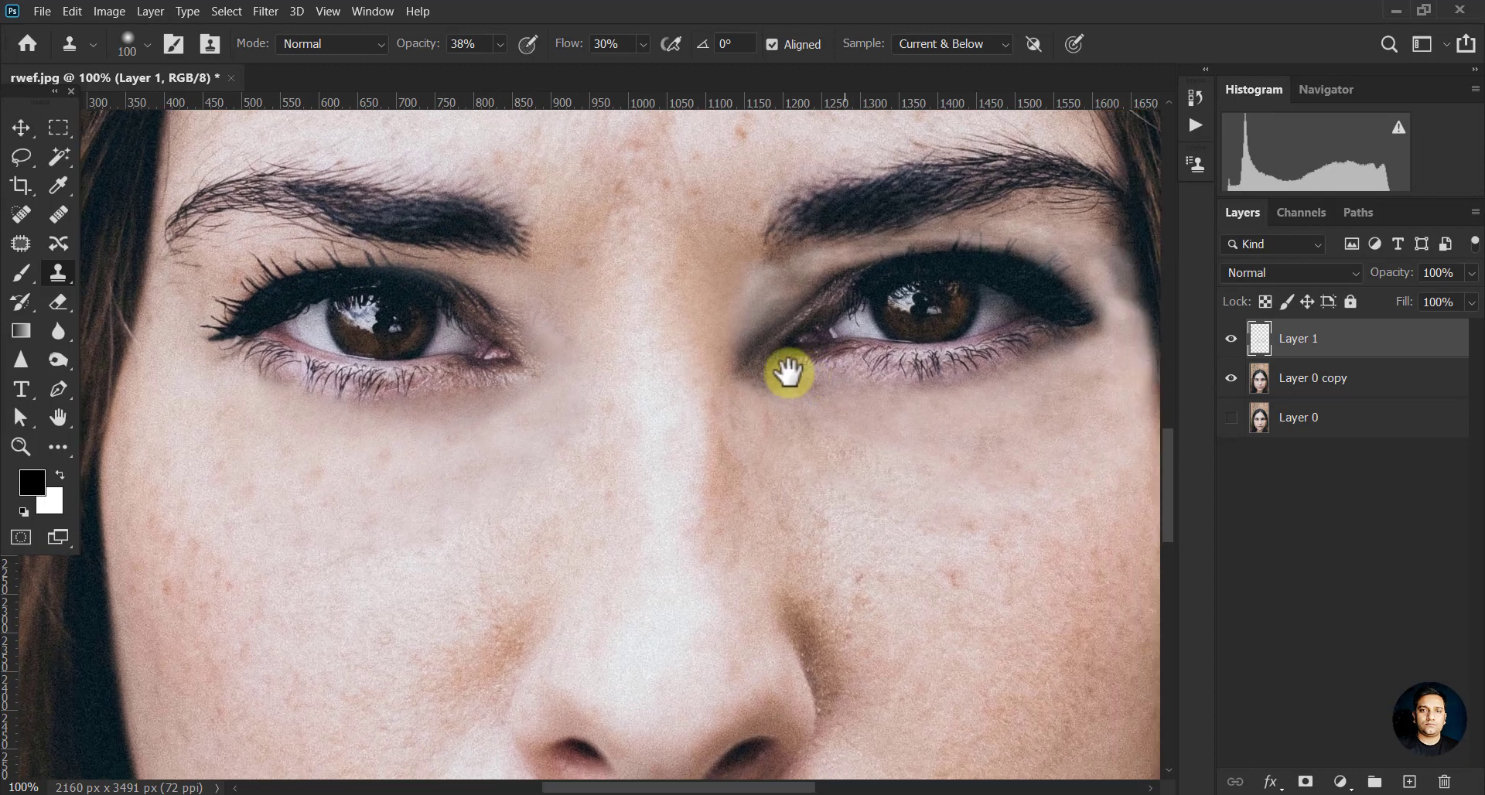
{"action": "left_click", "coordinate": [686, 315], "text": "alt"}
{"action": "mouse_move", "coordinate": [739, 283]}
{"action": "left_mouse_down"}
{"action": "mouse_move", "coordinate": [699, 326]}
{"action": "mouse_move", "coordinate": [743, 288]}
{"action": "mouse_move", "coordinate": [720, 302]}
{"action": "mouse_move", "coordinate": [683, 390]}
{"action": "mouse_move", "coordinate": [767, 370]}
{"action": "left_mouse_up"}
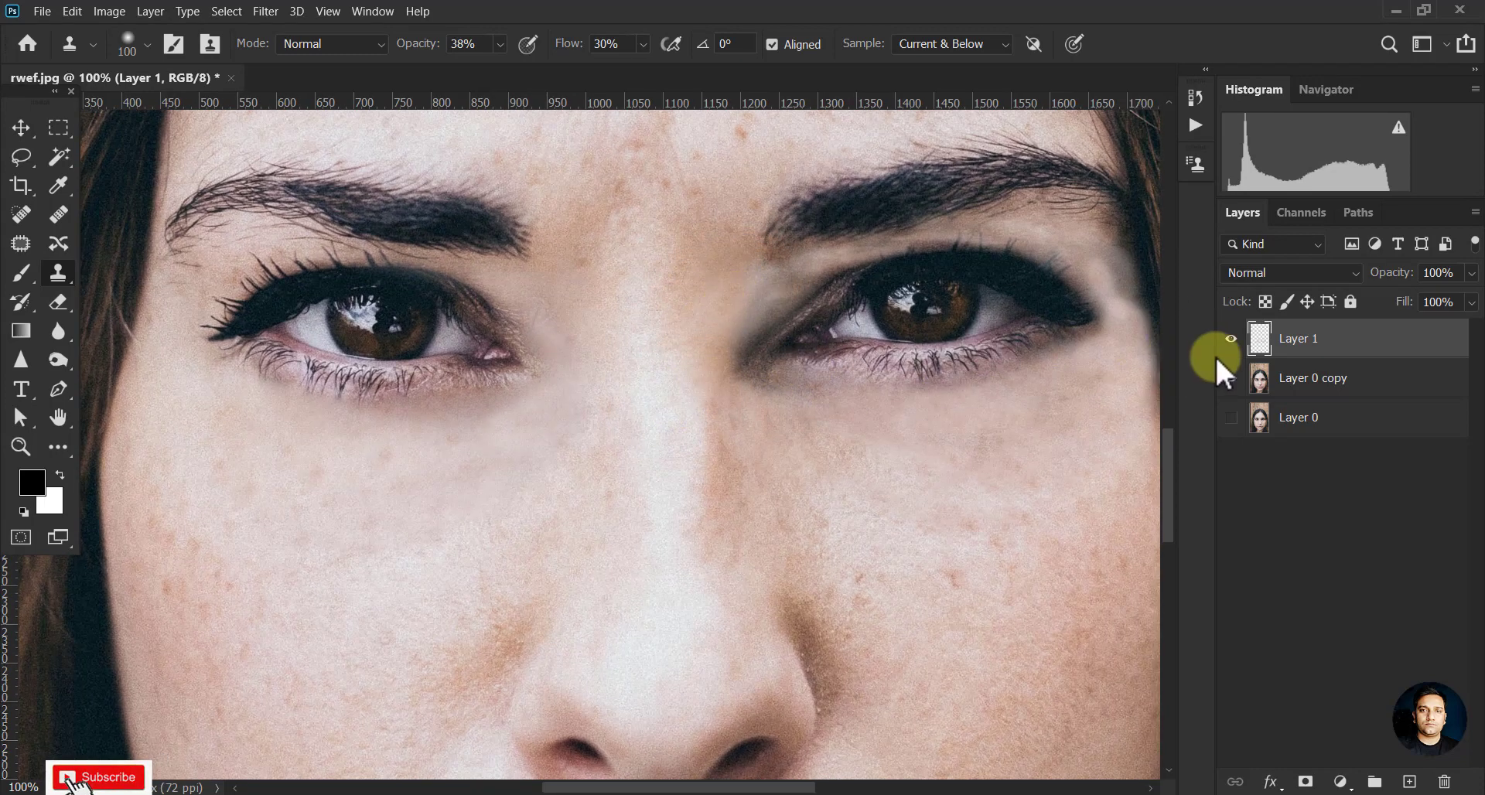
Compare the image with and without Layer 1, and set the layer's blend mode to Lighten and opacity to 36%.
{"action": "left_click", "coordinate": [1231, 339]}
{"action": "left_click", "coordinate": [1231, 339]}
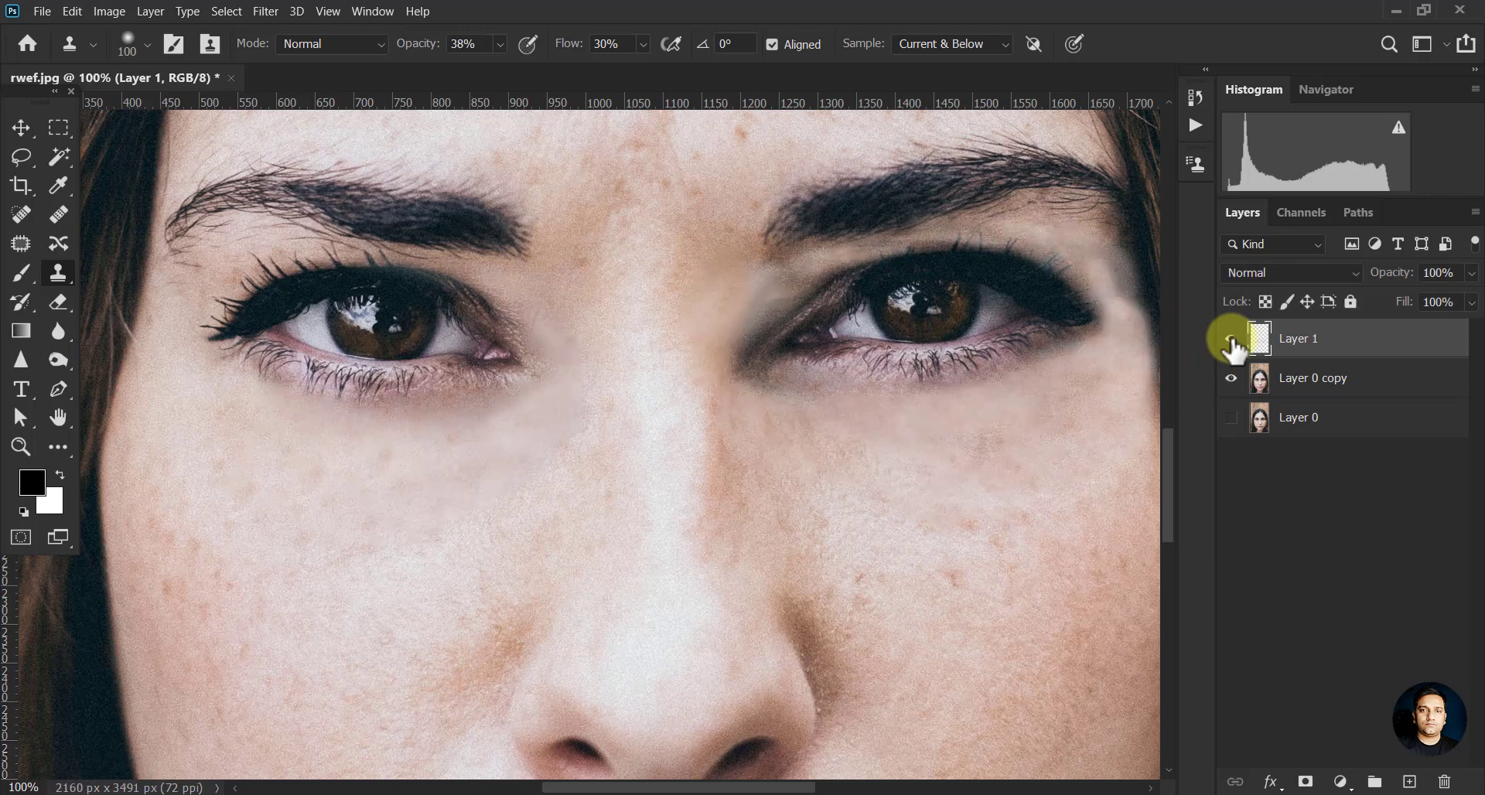
{"action": "left_click", "coordinate": [1288, 274]}
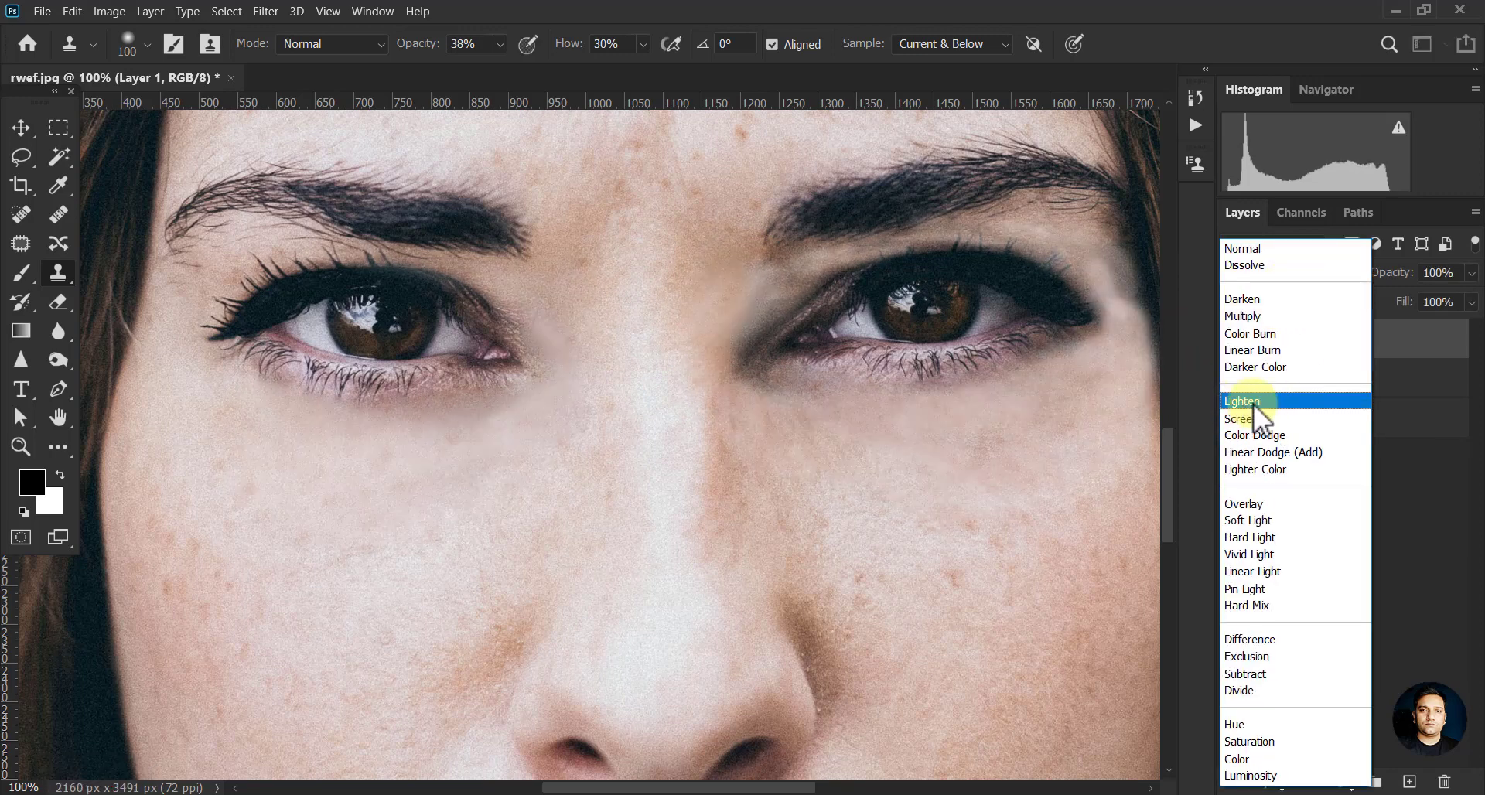
{"action": "left_click", "coordinate": [1248, 402]}
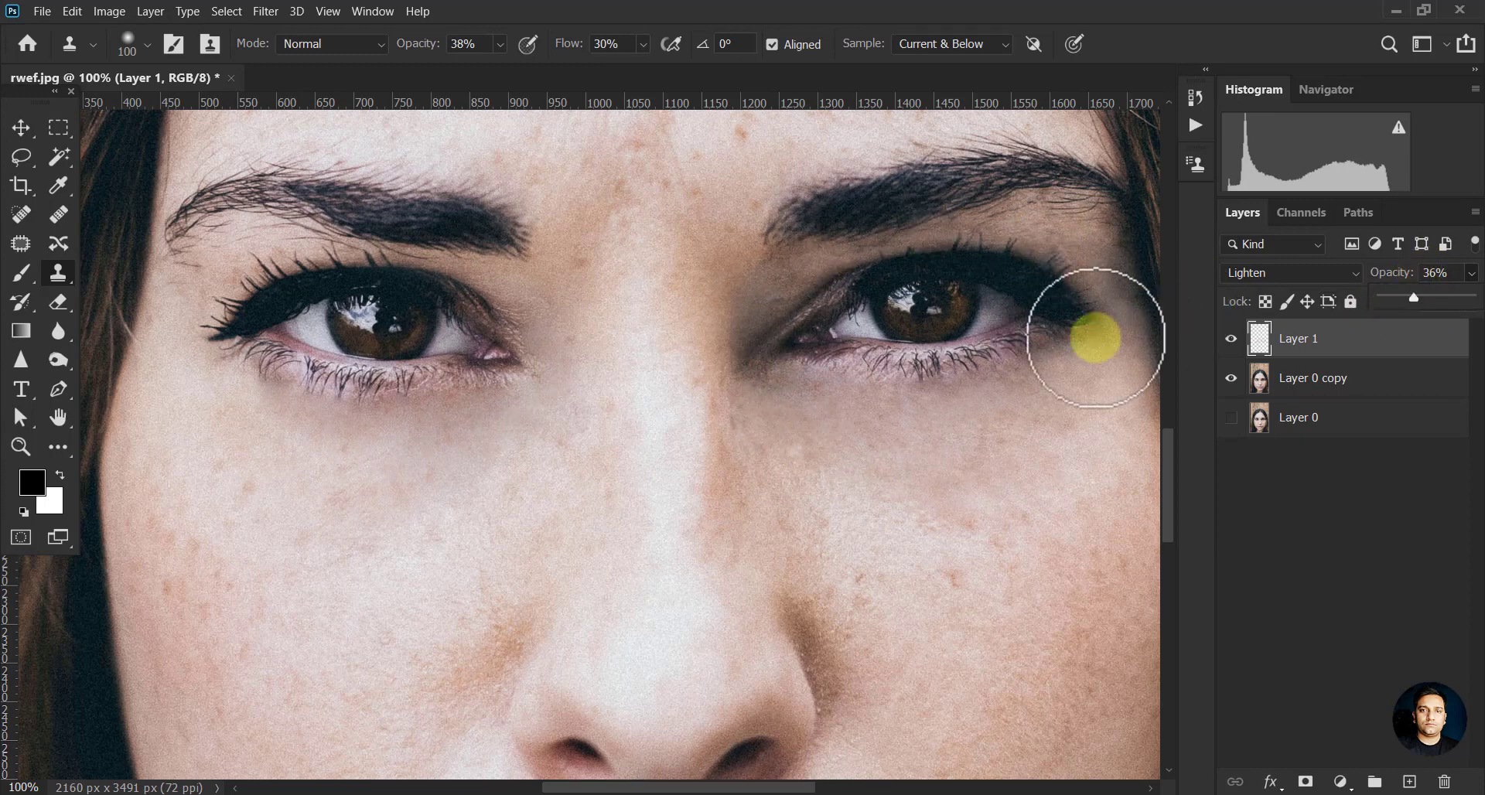
Hide and show Layer 1 to compare the face before and after the softened cloning.
{"action": "key", "text": "ctrl+"}
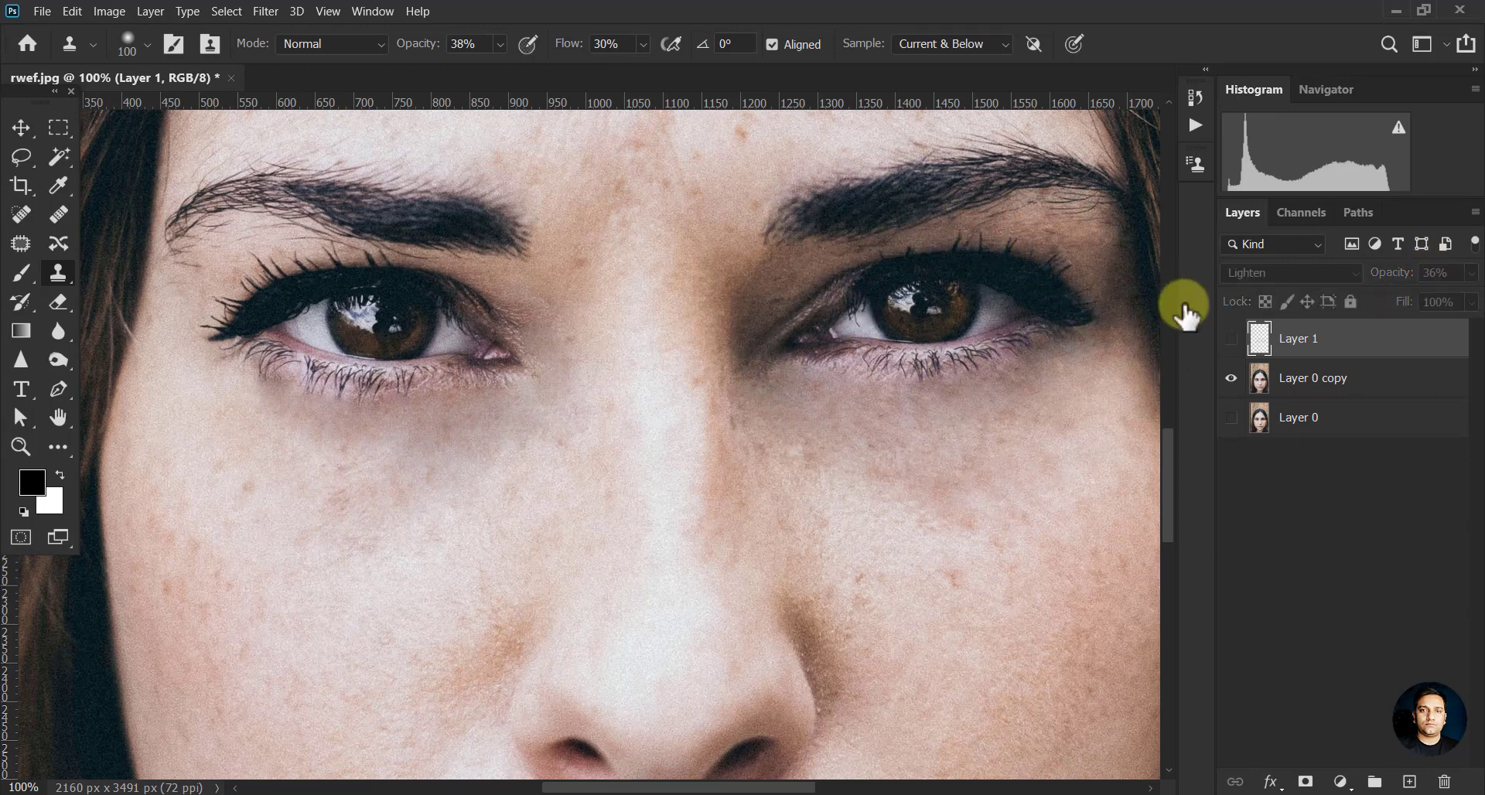
{"action": "left_click", "coordinate": [1231, 341]}
{"action": "left_click", "coordinate": [1232, 342]}
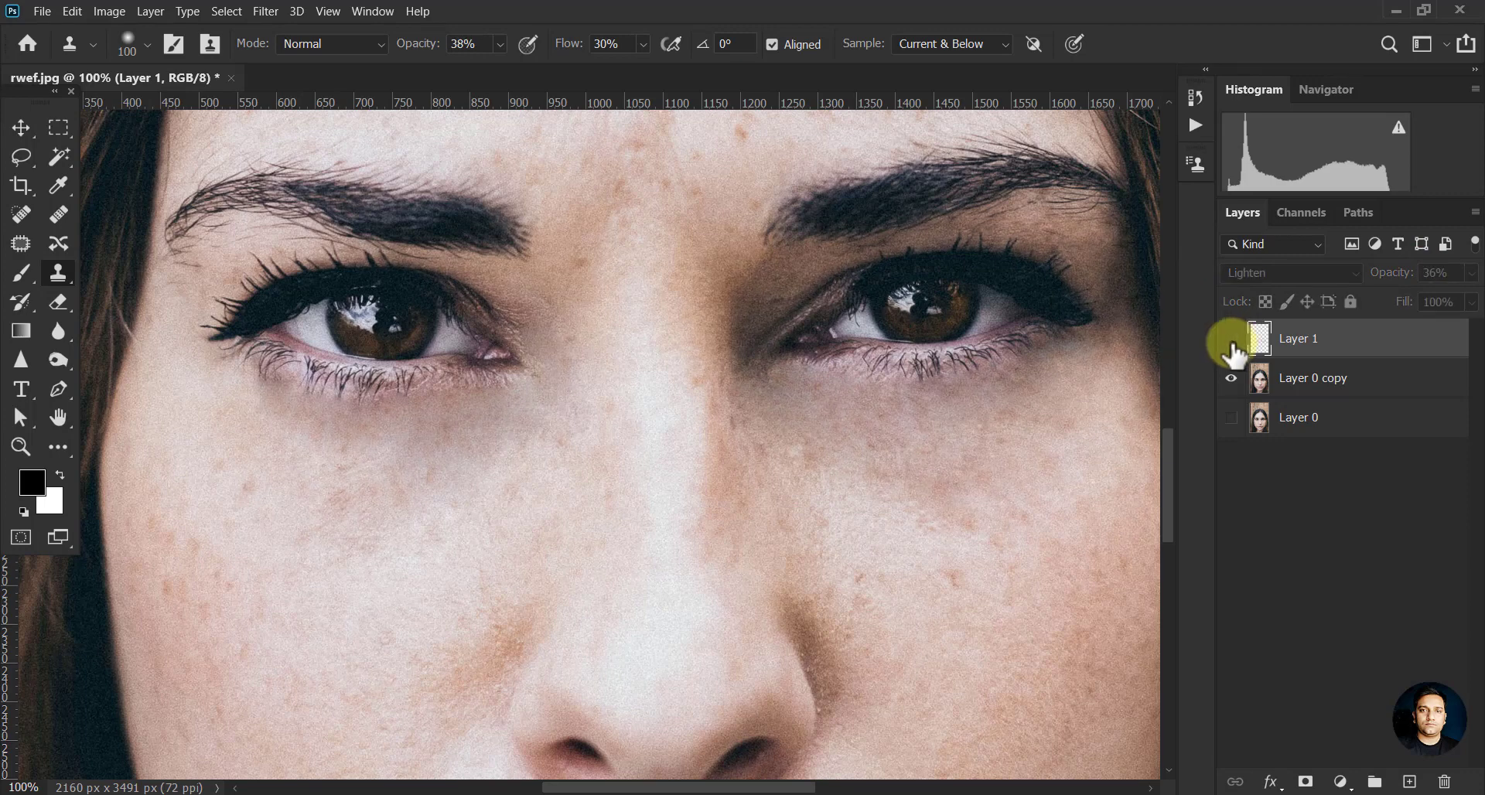
{"action": "left_click", "coordinate": [1232, 342]}
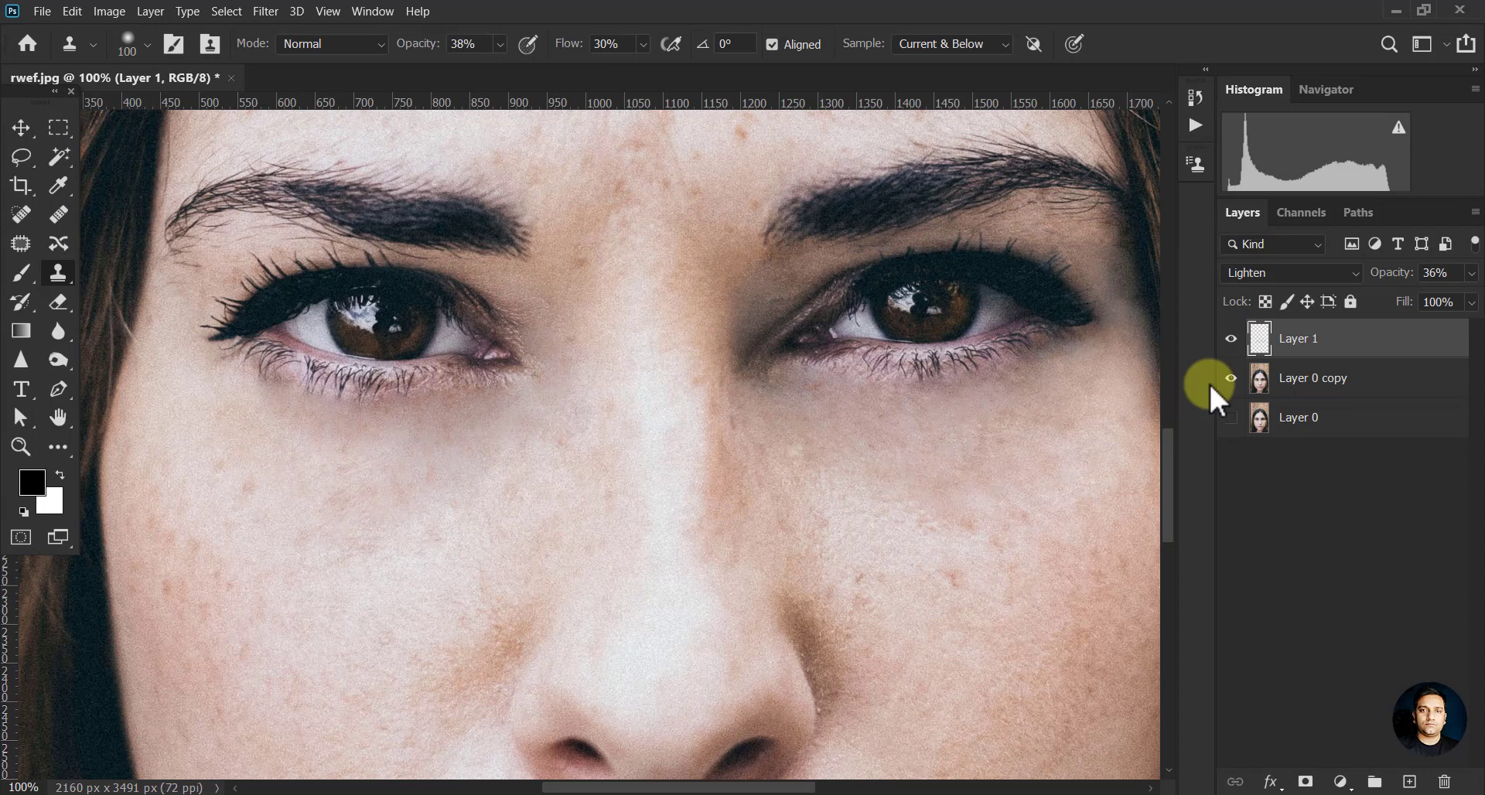
Group Layer 1 and Layer 0 copy together, and delete the extra empty group.
{"action": "left_click", "coordinate": [1232, 338]}
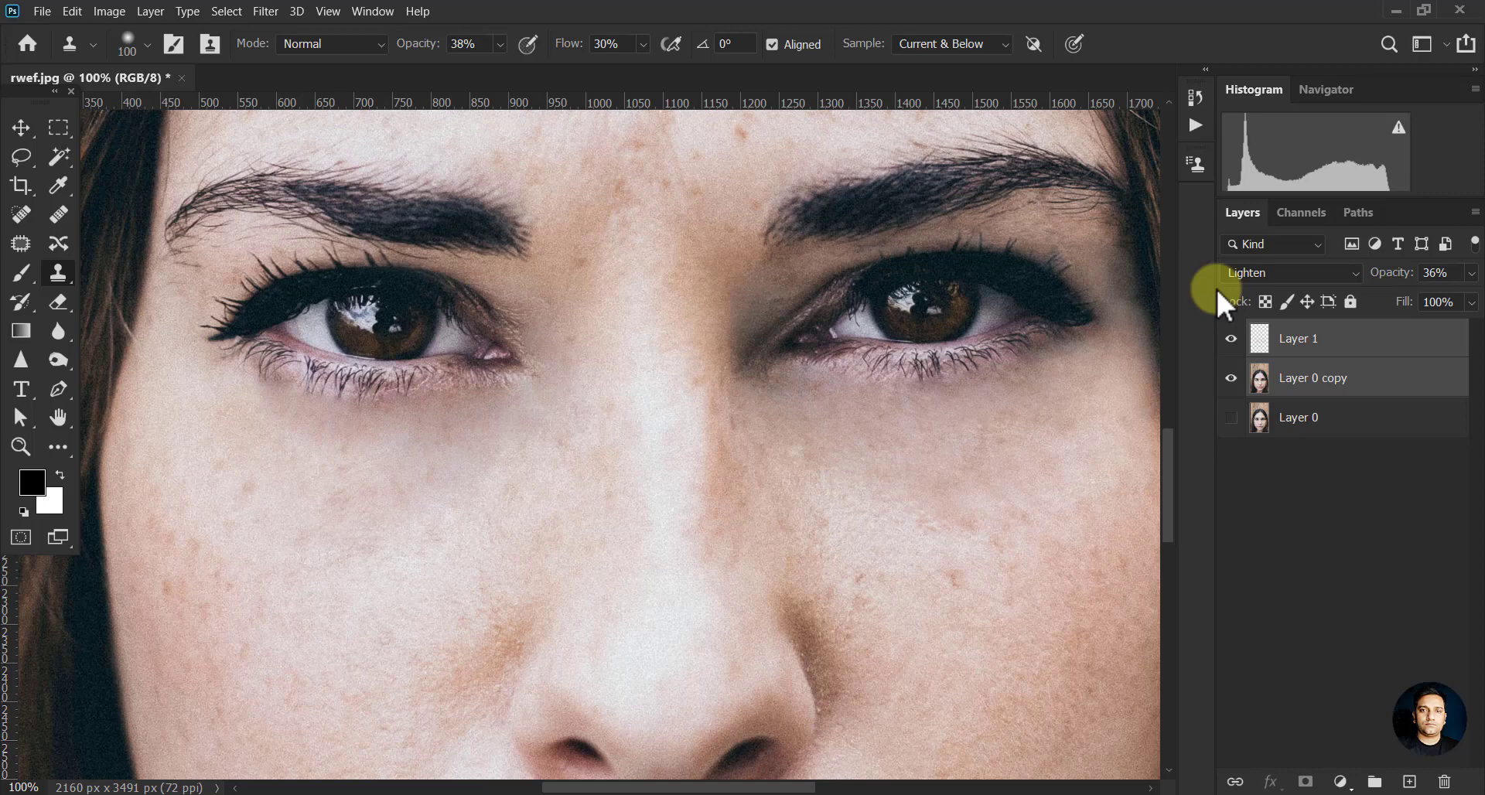
{"action": "key", "text": "ctrl+g"}
{"action": "left_click", "coordinate": [1375, 781]}
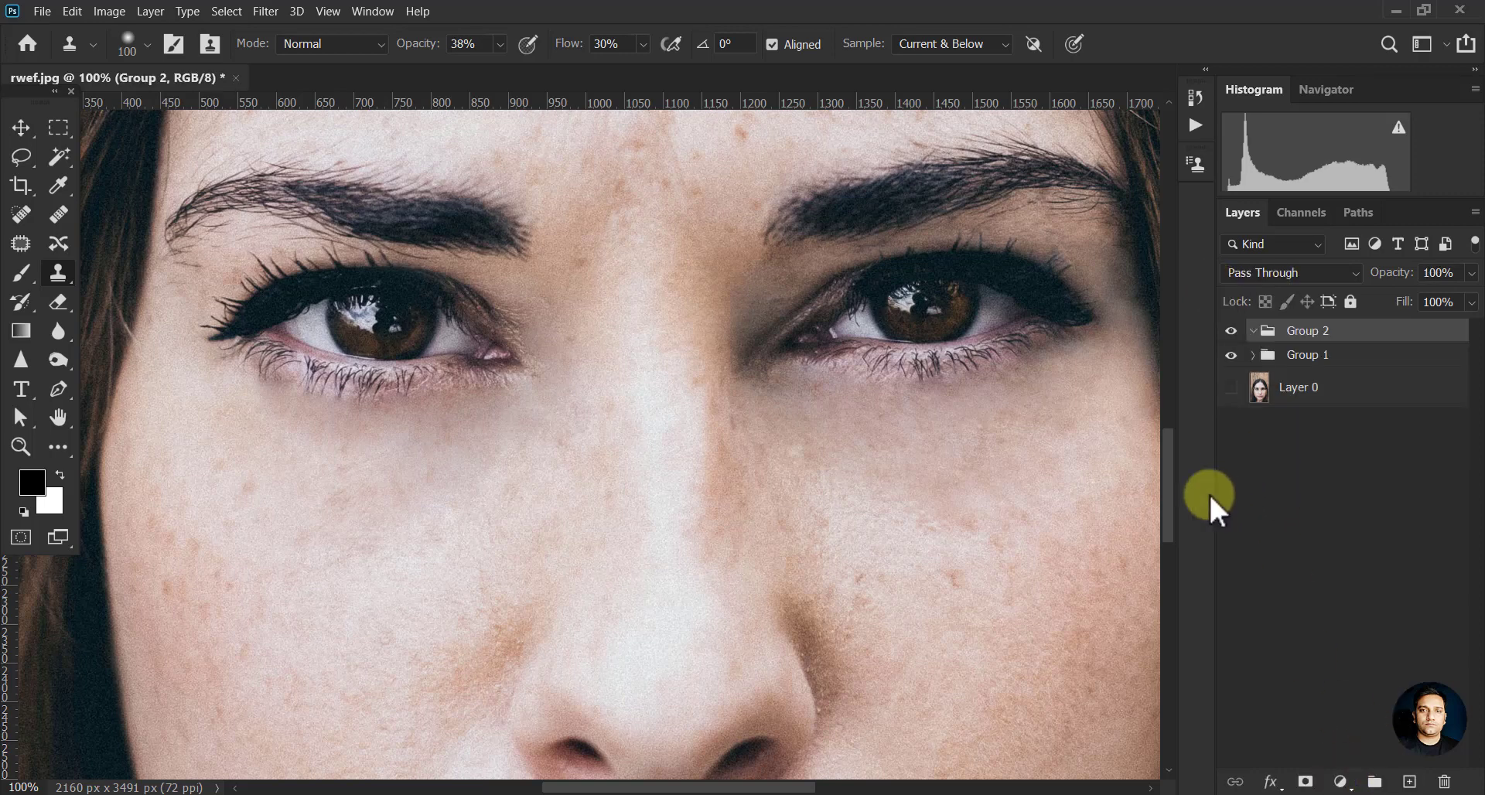
{"action": "key", "text": "Delete"}
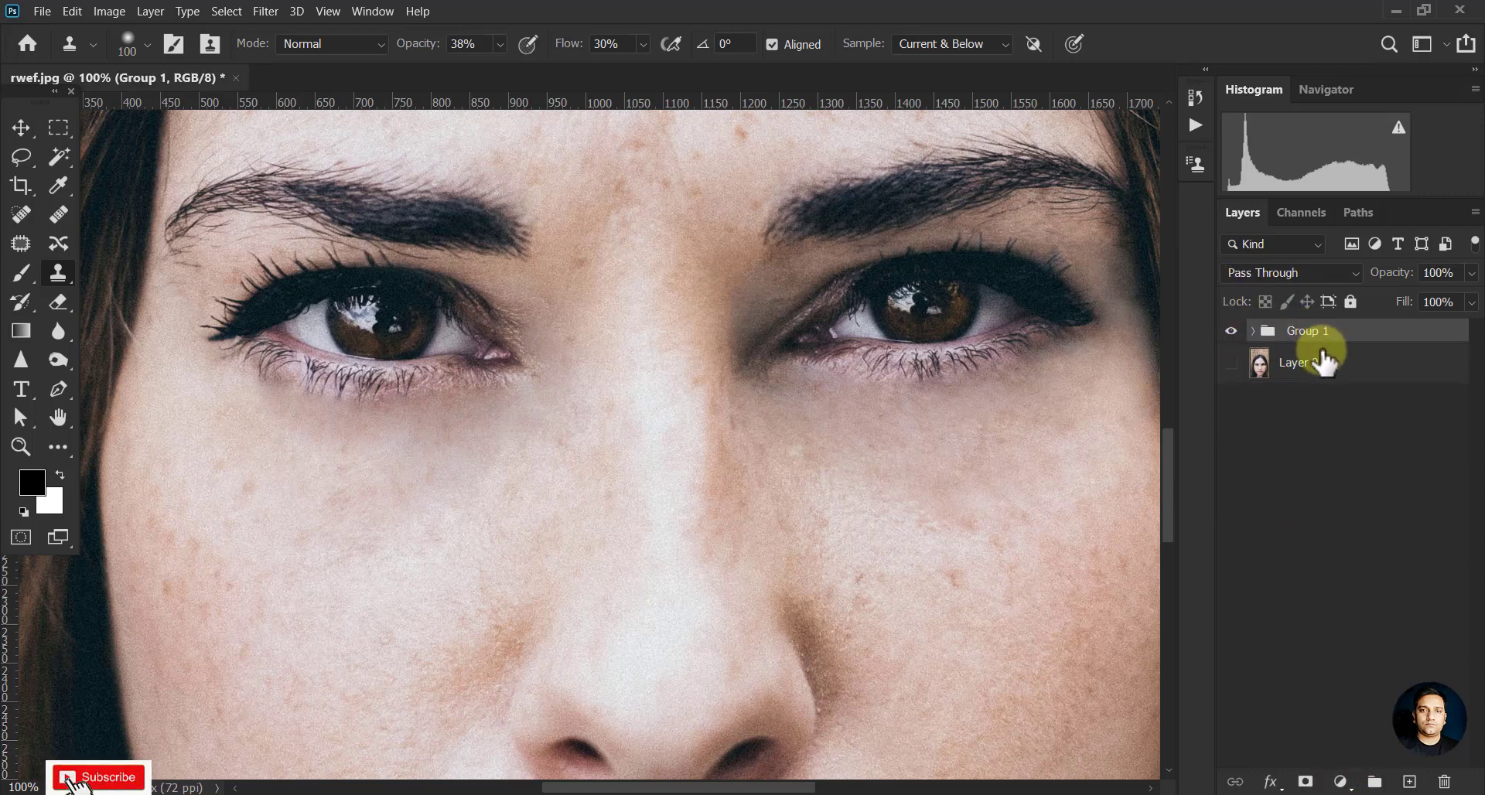
Show the original Layer 0 and switch the retouching group off and on to compare before and after.
{"action": "left_click", "coordinate": [1232, 331]}
{"action": "left_click", "coordinate": [1232, 331]}
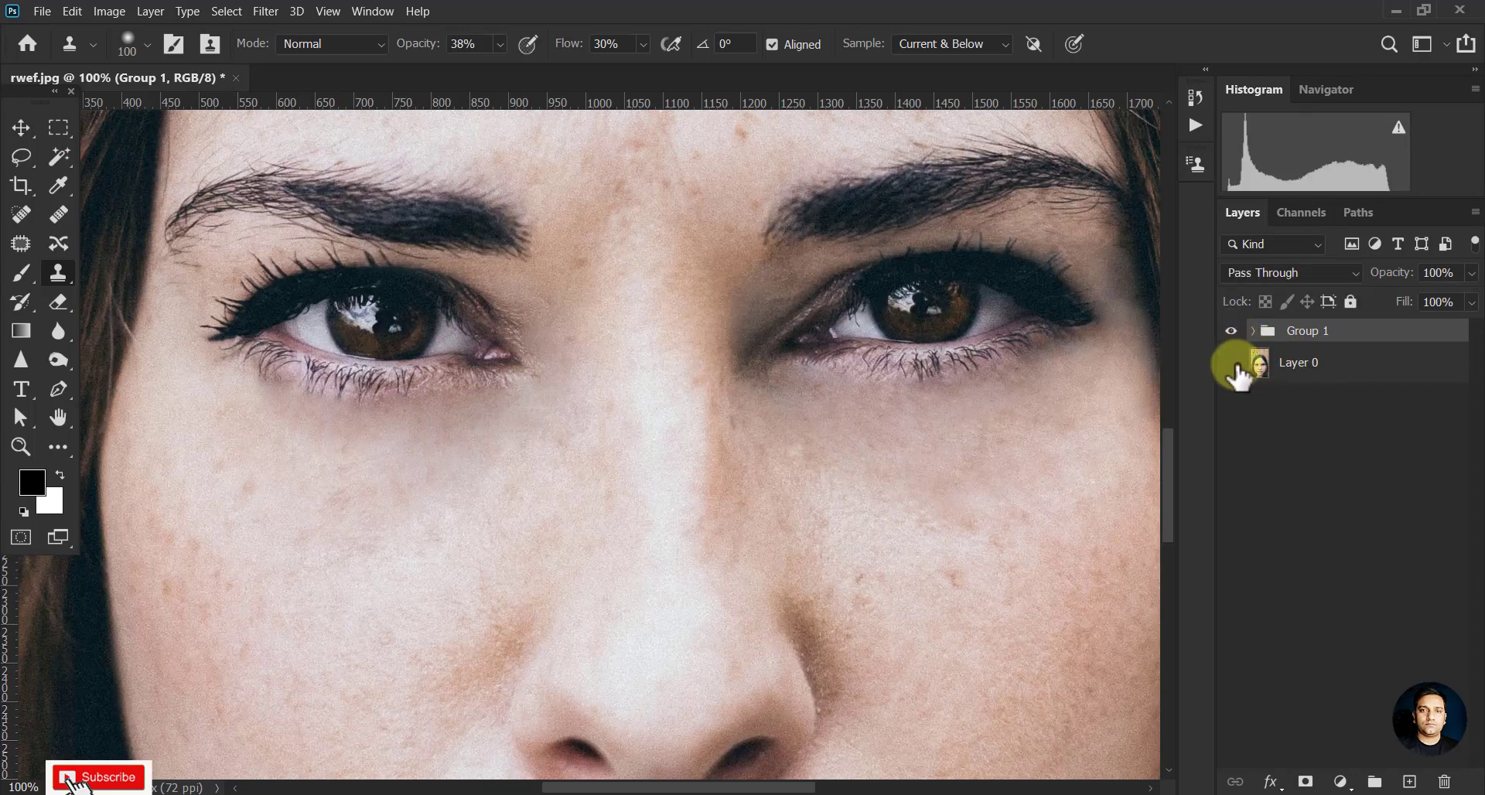
{"action": "left_click", "coordinate": [1229, 332]}
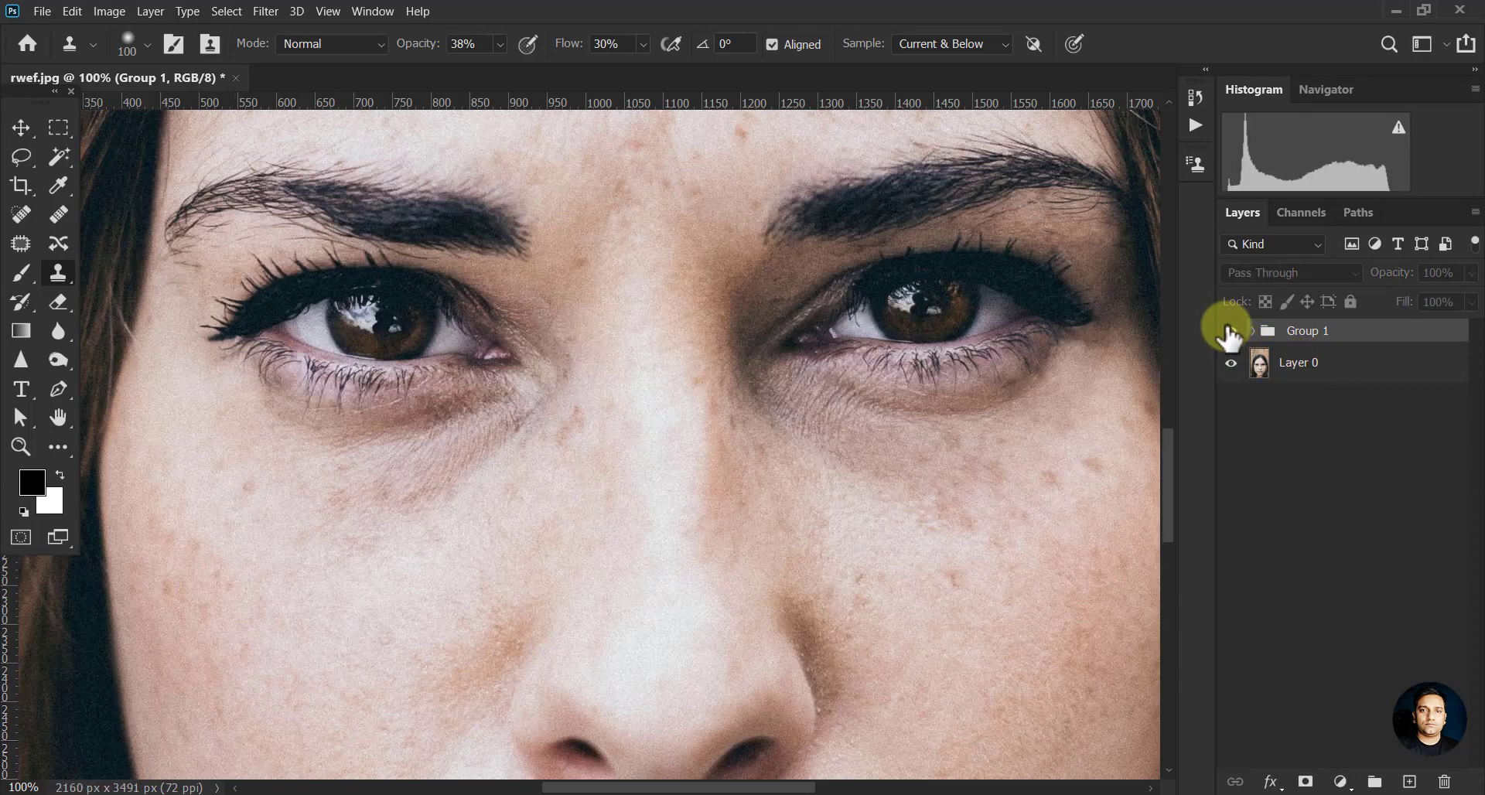
{"action": "left_click", "coordinate": [1230, 333]}
{"action": "left_click", "coordinate": [1230, 333]}
{"action": "left_click", "coordinate": [1230, 333]}
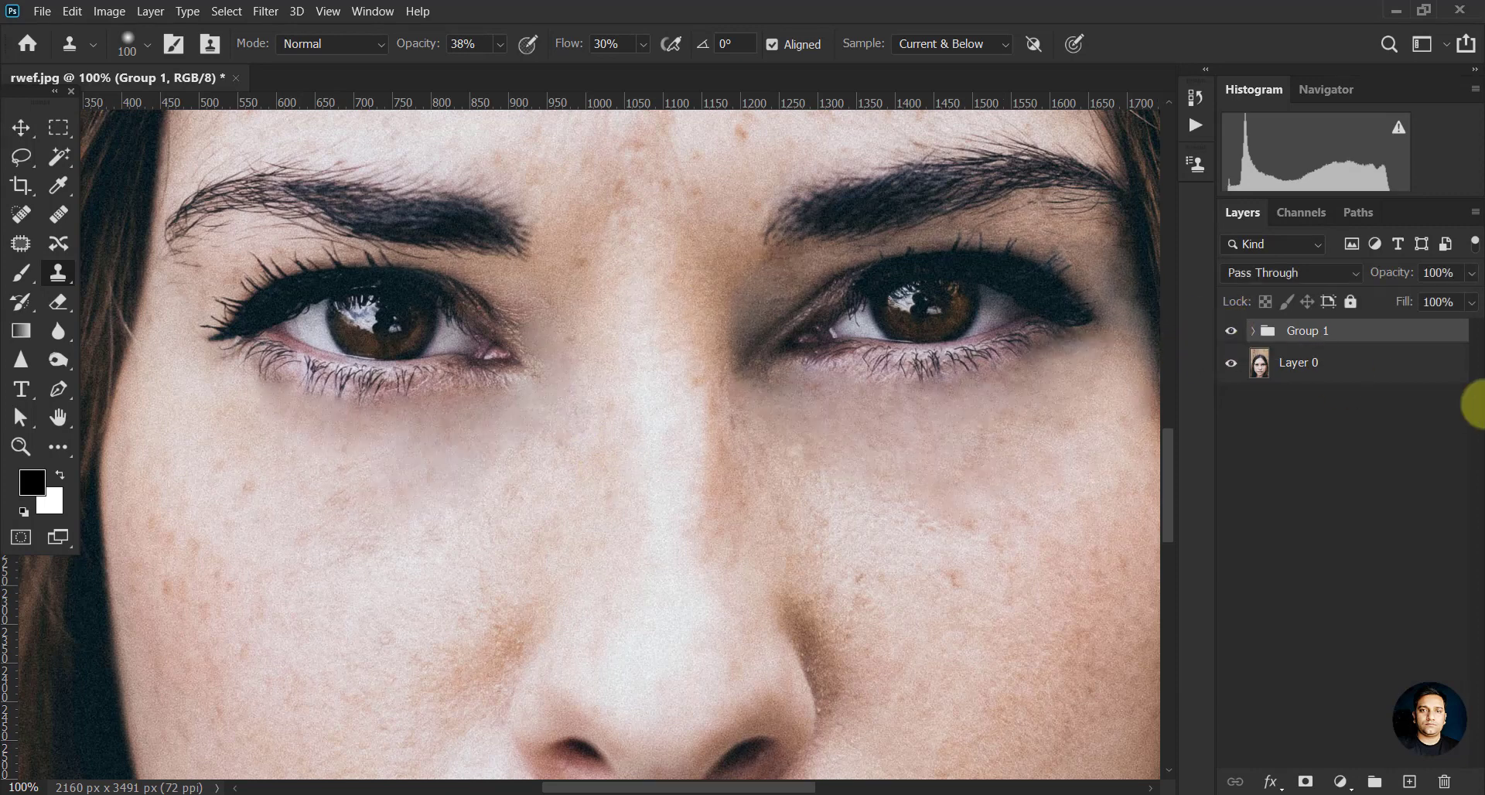